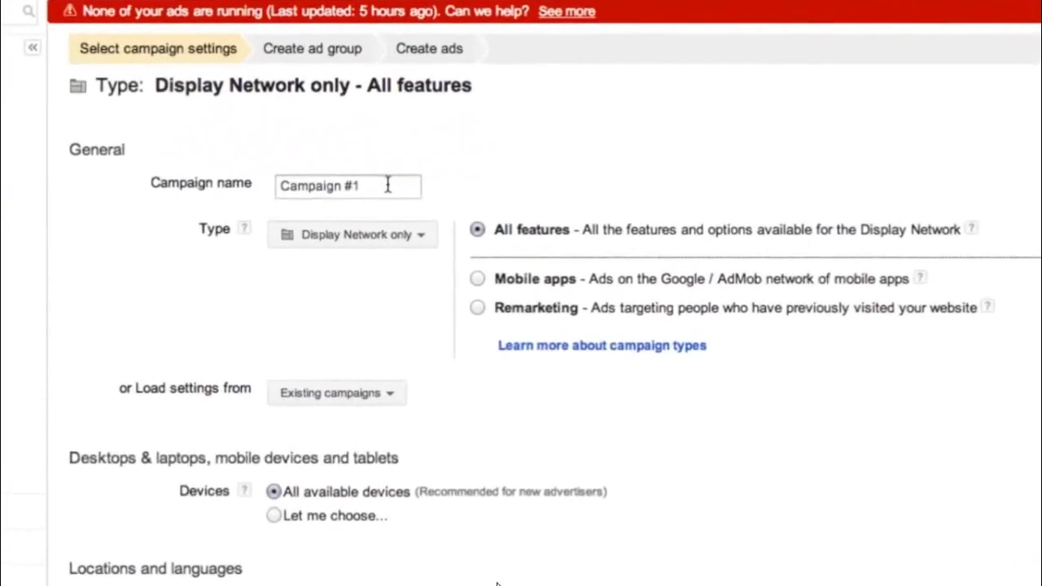
Name the new campaign "Dropmyemail Unlimited Storage".
{"action": "left_click_drag", "start_coordinate": [384, 262], "coordinate": [318, 262]}
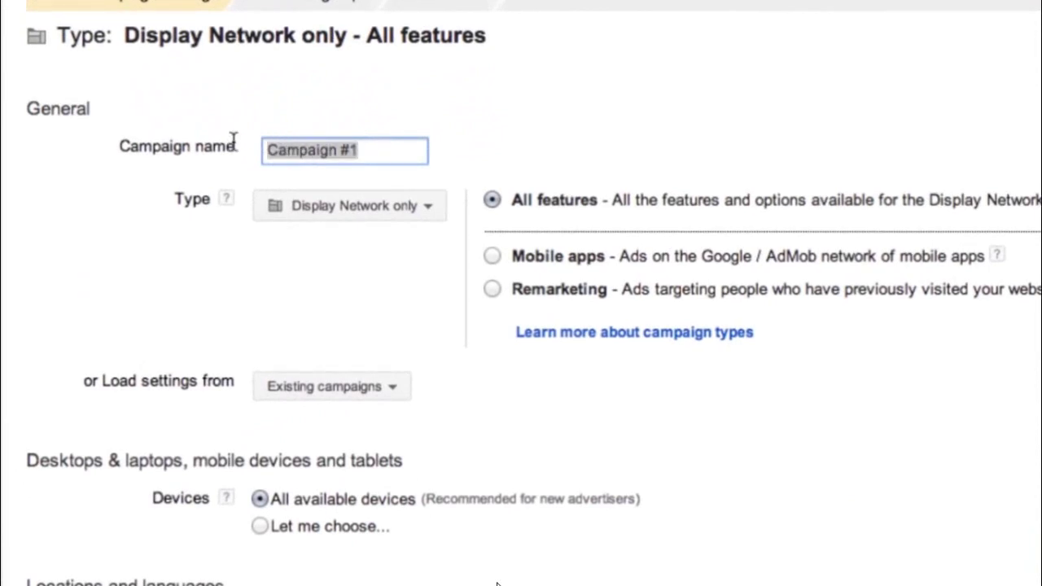
{"action": "type", "text": "Dropmyemail"}
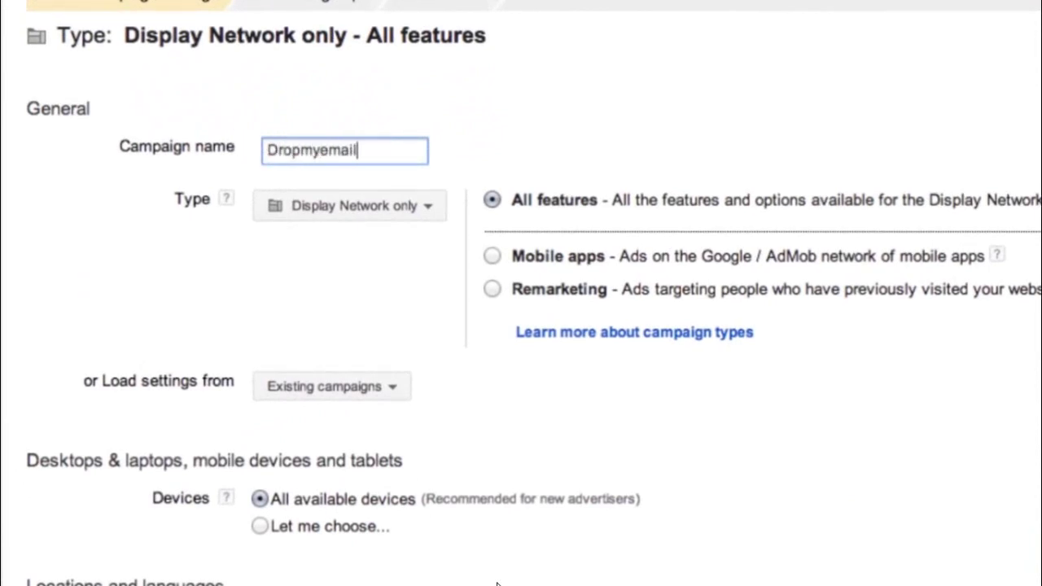
{"action": "type", "text": " Unlimited "}
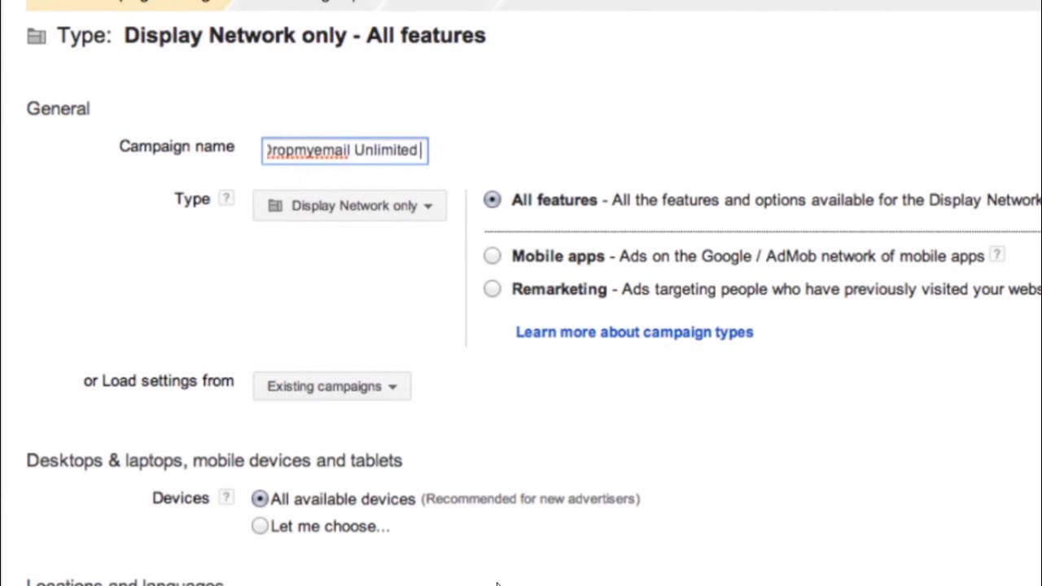
{"action": "type", "text": "Stoage"}
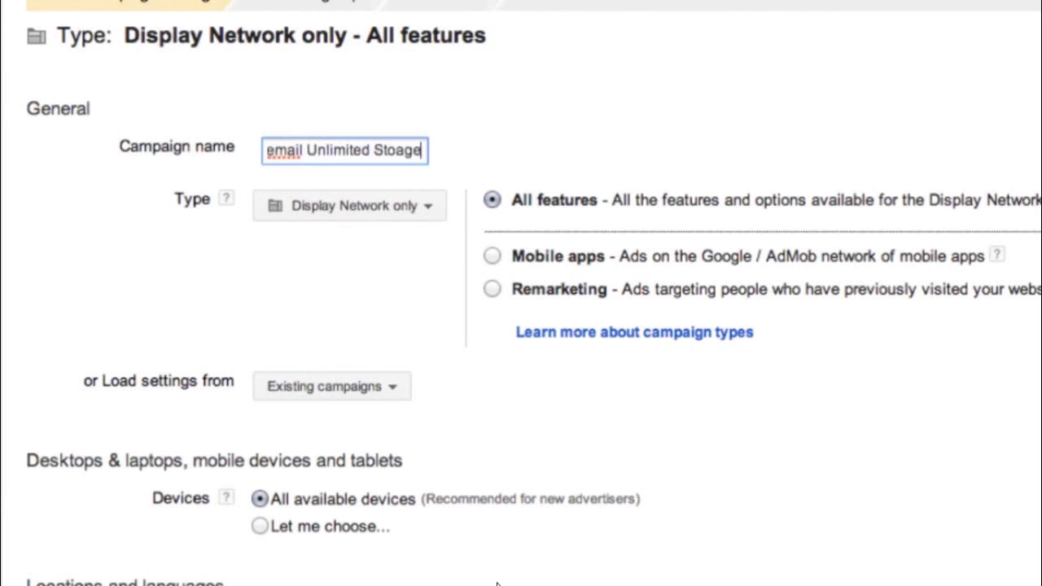
{"action": "key", "text": "BackSpace"}
{"action": "key", "text": "BackSpace"}
{"action": "key", "text": "BackSpace"}
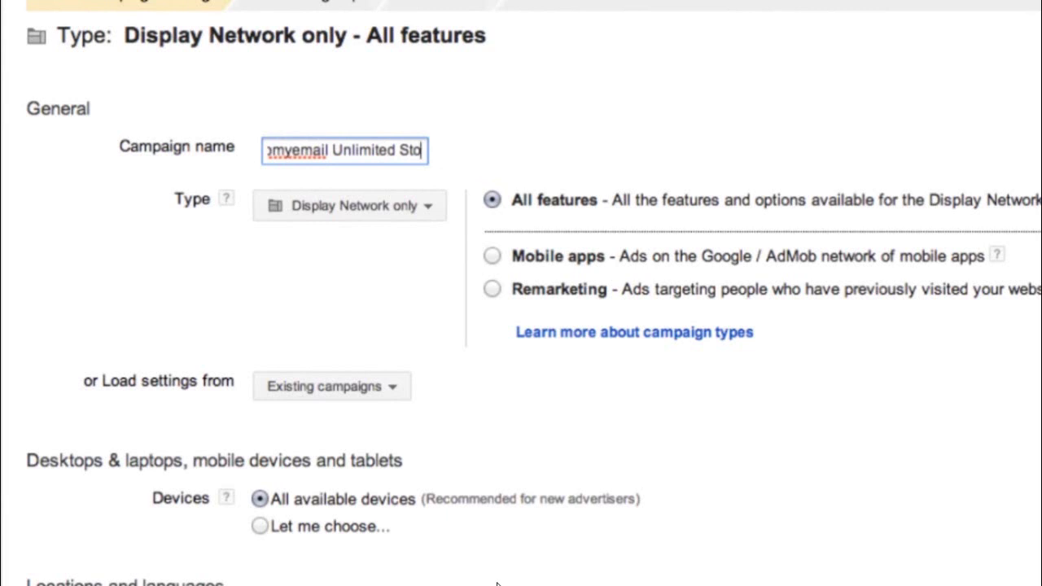
{"action": "type", "text": "rage"}
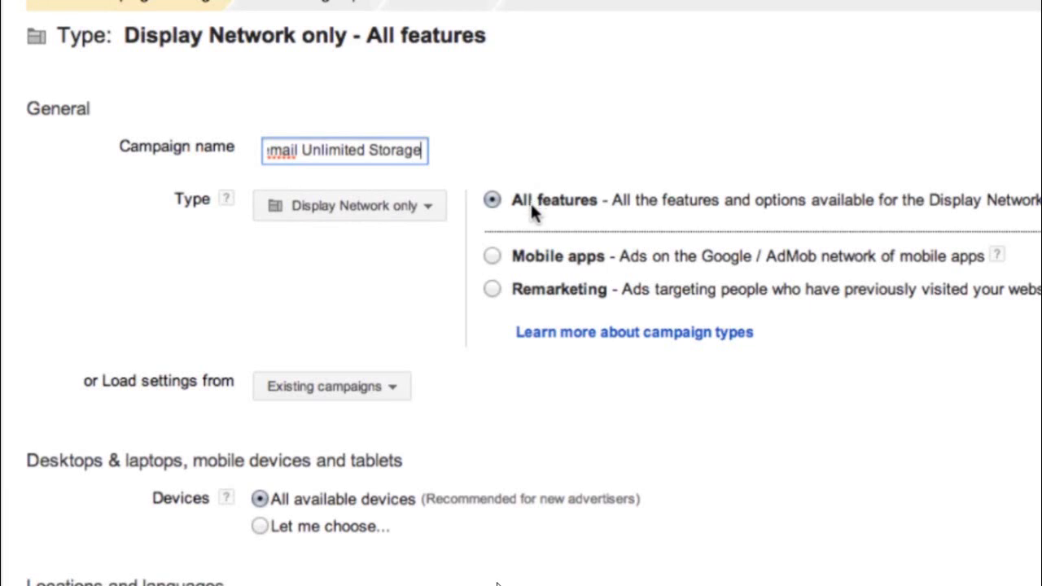
Load the settings from the existing Helplearn Workshop campaign and confirm replacing the current ones.
{"action": "scroll", "coordinate": [422, 314], "scroll_direction": "down", "scroll_amount": 3}
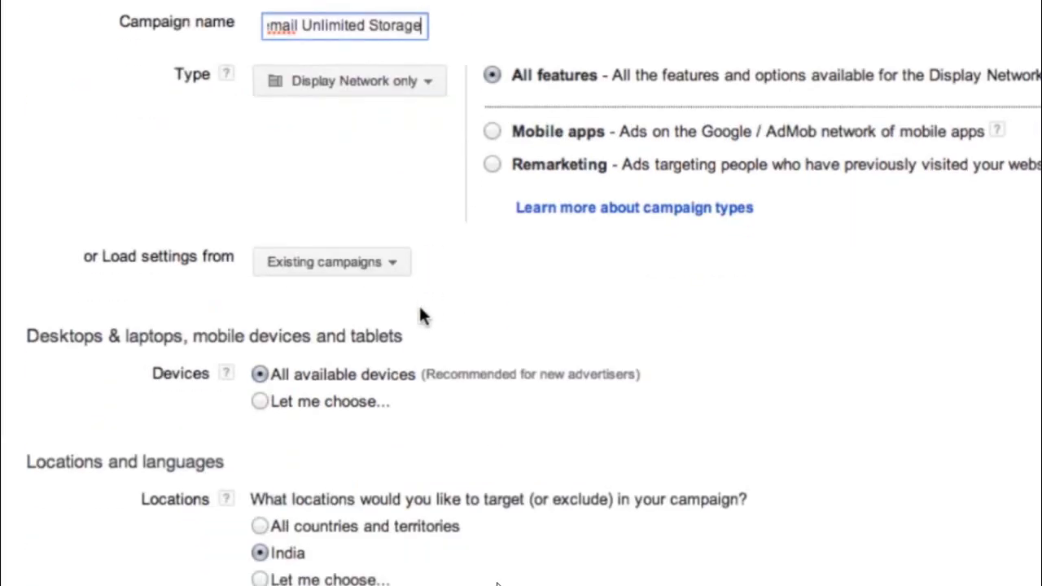
{"action": "scroll", "coordinate": [422, 316], "scroll_direction": "down", "scroll_amount": 4}
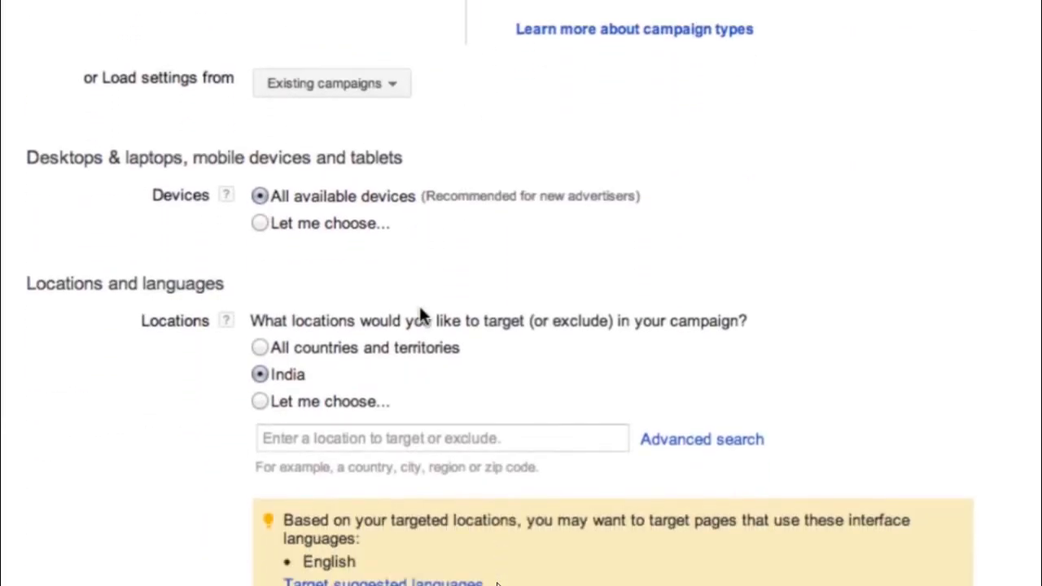
{"action": "left_click", "coordinate": [330, 80]}
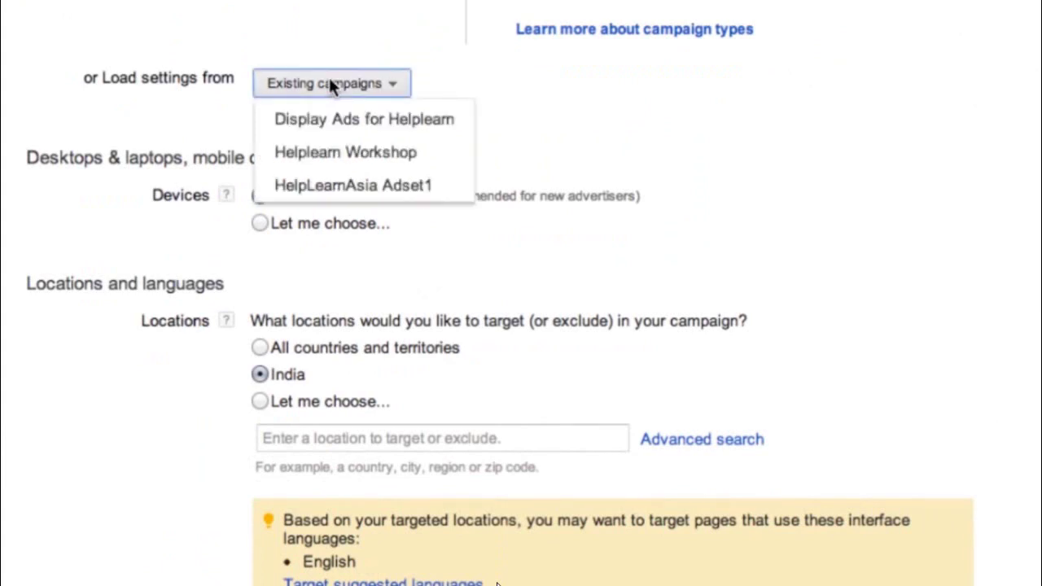
{"action": "left_click", "coordinate": [341, 163]}
{"action": "left_click", "coordinate": [801, 77]}
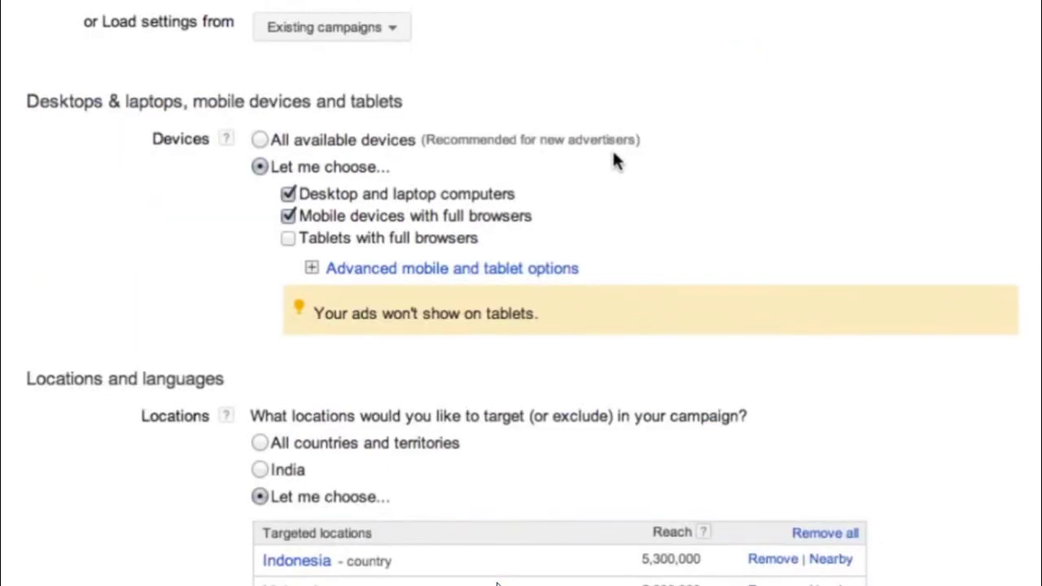
Review the loaded device and location settings and remove New York, United States from the targeted locations.
{"action": "scroll", "coordinate": [516, 186], "scroll_direction": "down", "scroll_amount": 8}
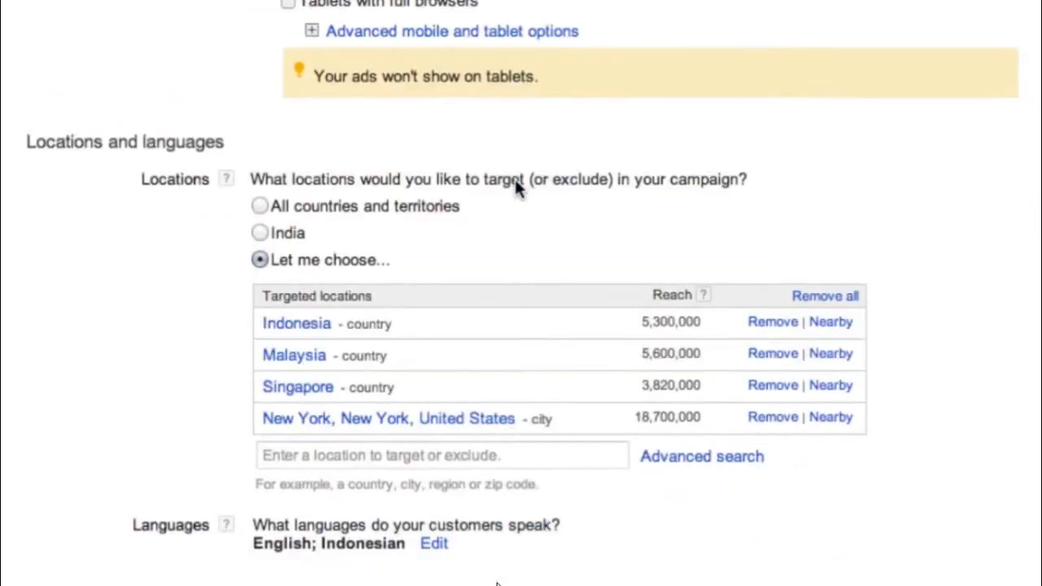
{"action": "scroll", "coordinate": [515, 182], "scroll_direction": "up", "scroll_amount": 8}
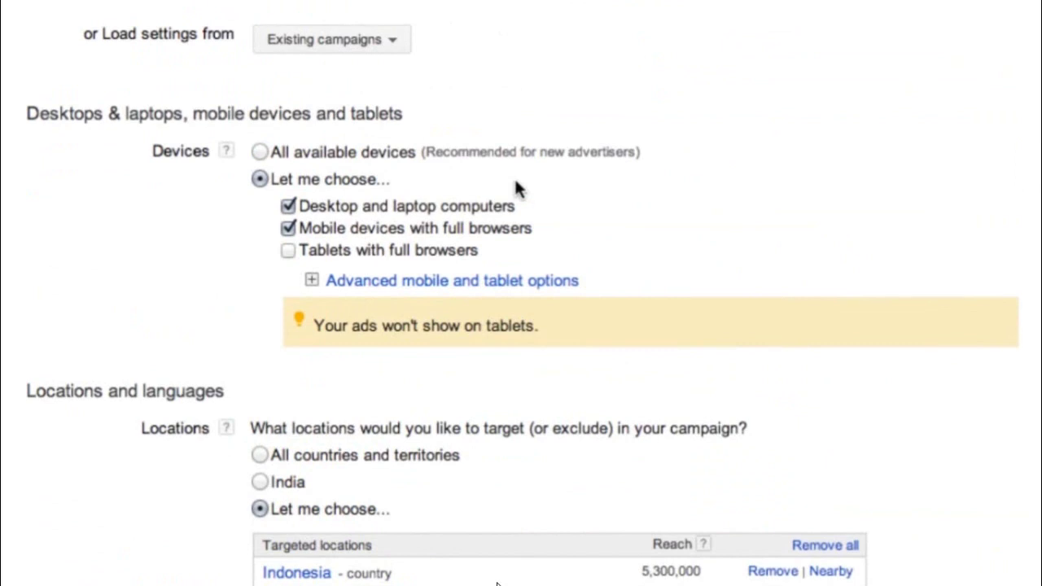
{"action": "scroll", "coordinate": [514, 177], "scroll_direction": "down", "scroll_amount": 2}
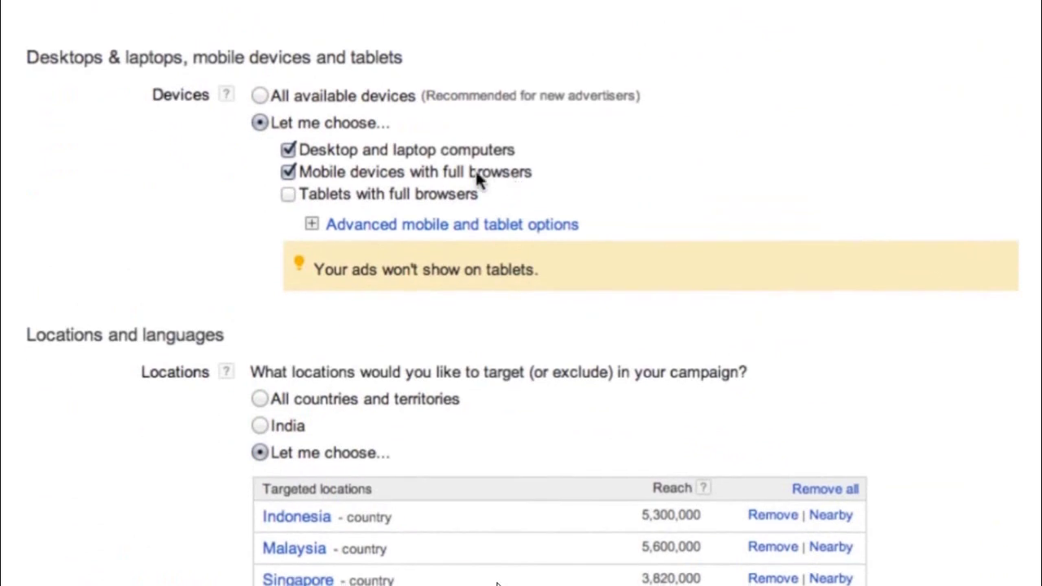
{"action": "scroll", "coordinate": [225, 172], "scroll_direction": "down", "scroll_amount": 2}
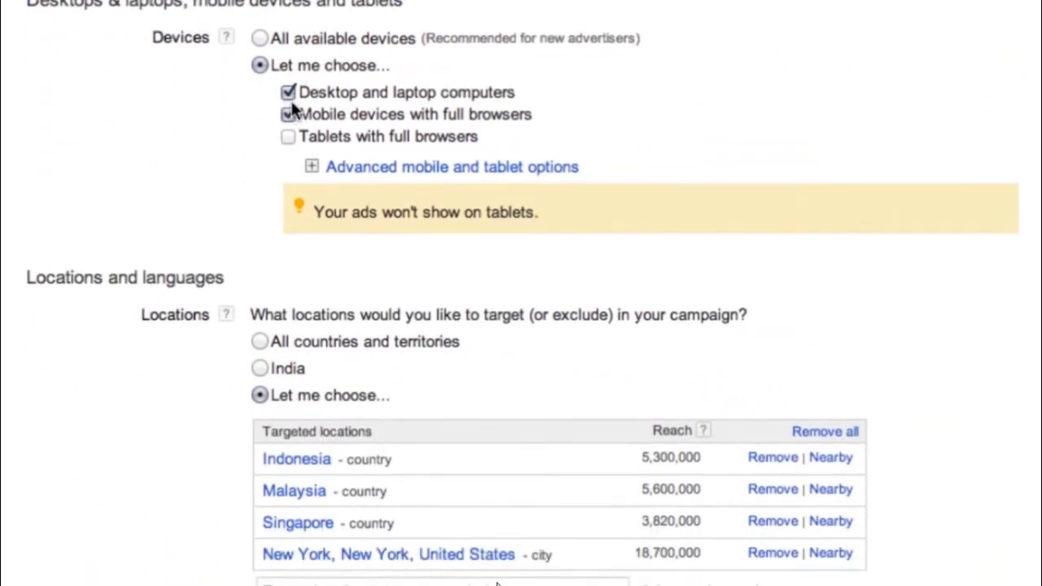
{"action": "scroll", "coordinate": [279, 167], "scroll_direction": "down", "scroll_amount": 5}
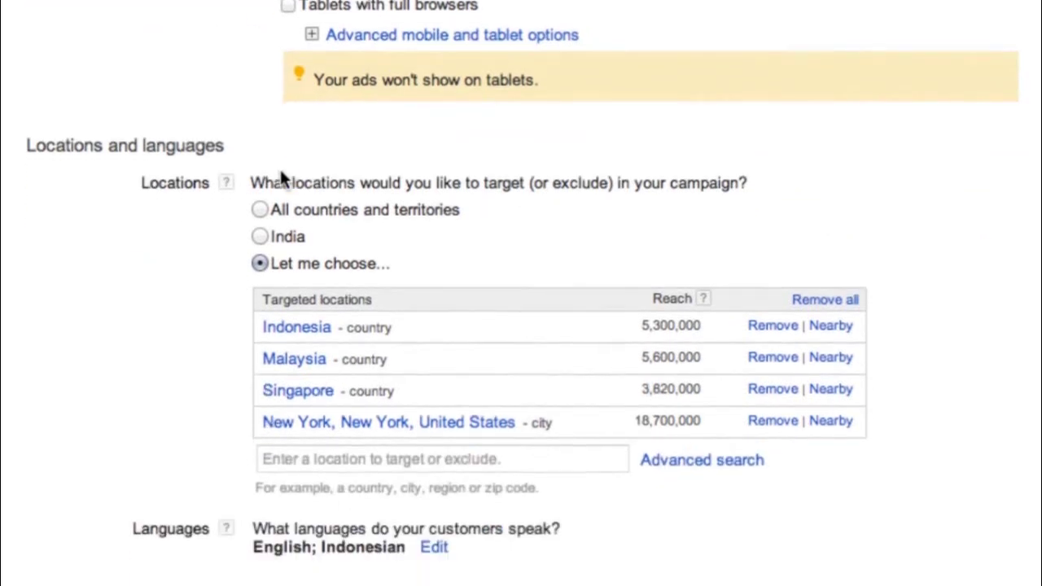
{"action": "scroll", "coordinate": [283, 179], "scroll_direction": "down", "scroll_amount": 5}
{"action": "scroll", "coordinate": [182, 241], "scroll_direction": "down", "scroll_amount": 1}
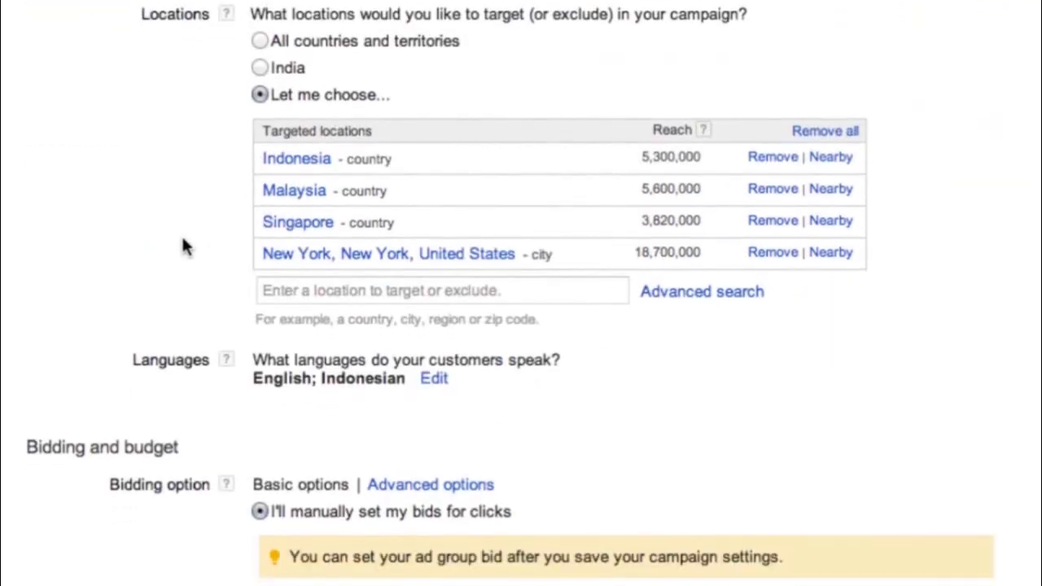
{"action": "left_click", "coordinate": [772, 254]}
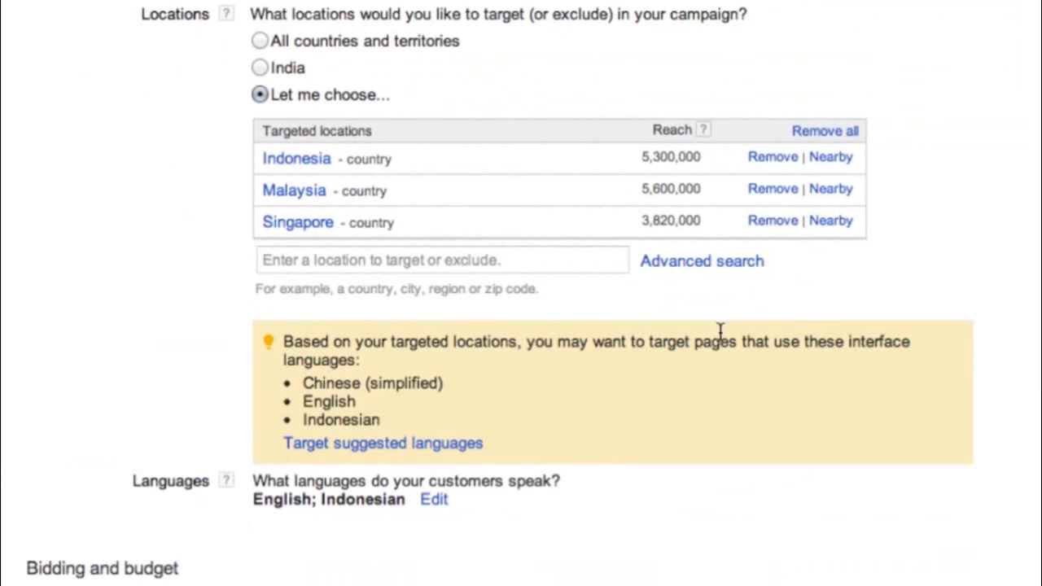
Edit the customer languages and deselect Indonesian so only English is targeted.
{"action": "scroll", "coordinate": [670, 402], "scroll_direction": "down", "scroll_amount": 3}
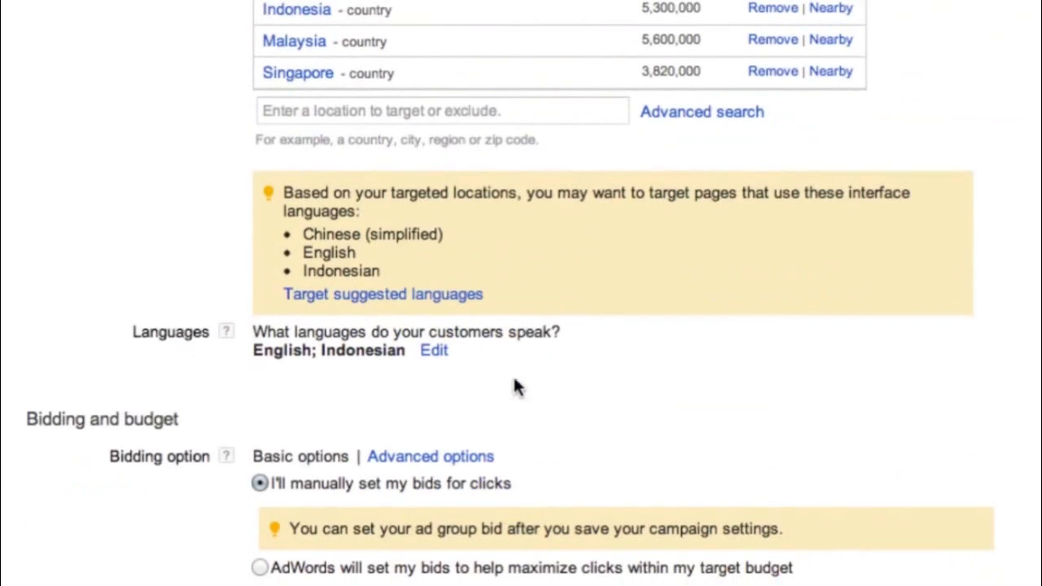
{"action": "left_click", "coordinate": [434, 352]}
{"action": "scroll", "coordinate": [497, 399], "scroll_direction": "down", "scroll_amount": 1}
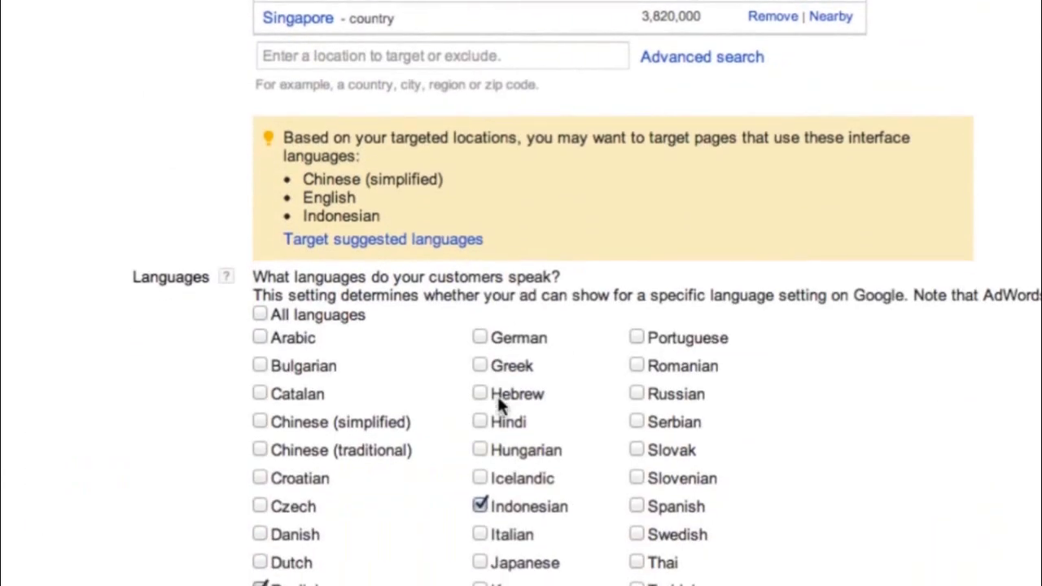
{"action": "scroll", "coordinate": [309, 464], "scroll_direction": "down", "scroll_amount": 1}
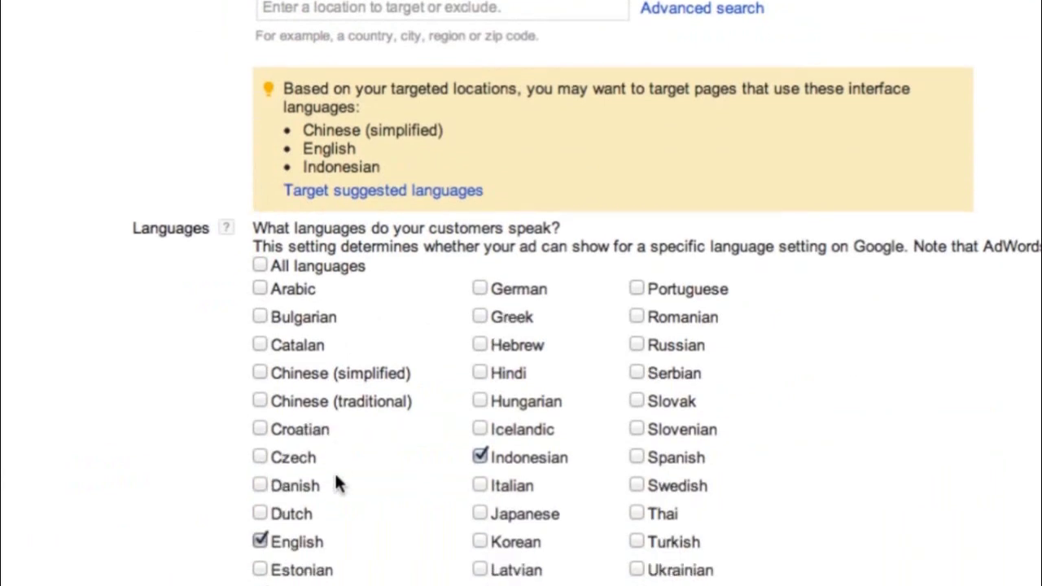
{"action": "left_click", "coordinate": [479, 458]}
Set the campaign budget to $20.00 per day.
{"action": "scroll", "coordinate": [373, 527], "scroll_direction": "down", "scroll_amount": 6}
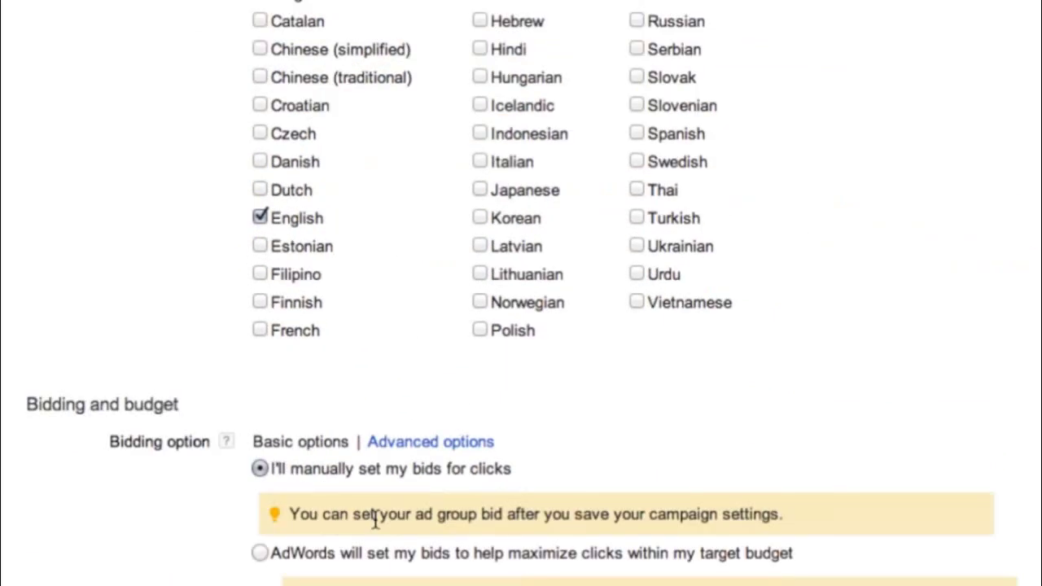
{"action": "scroll", "coordinate": [374, 521], "scroll_direction": "down", "scroll_amount": 5}
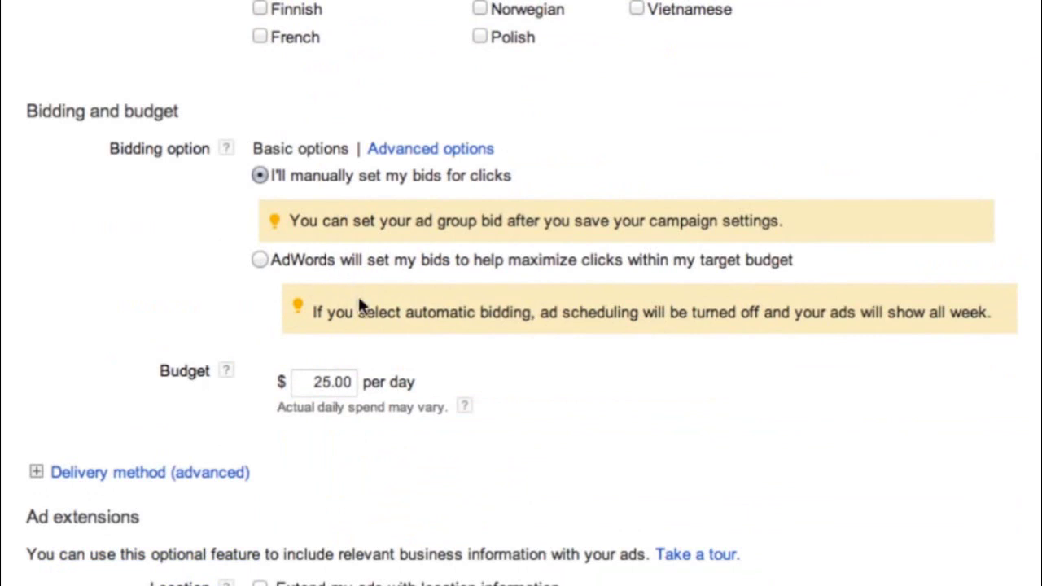
{"action": "scroll", "coordinate": [358, 294], "scroll_direction": "down", "scroll_amount": 3}
{"action": "left_click_drag", "start_coordinate": [316, 186], "coordinate": [368, 188]}
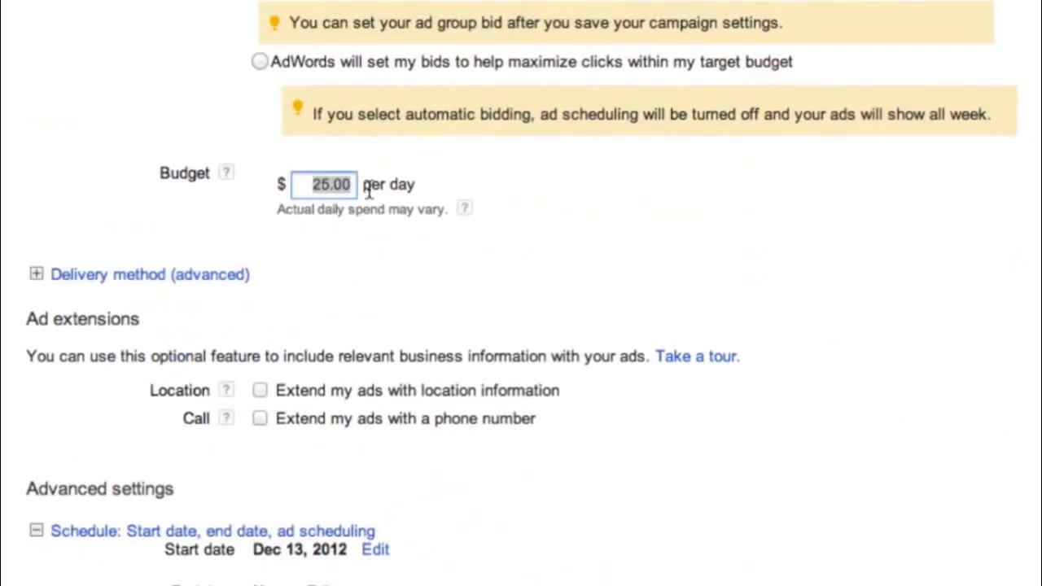
{"action": "type", "text": "20.00"}
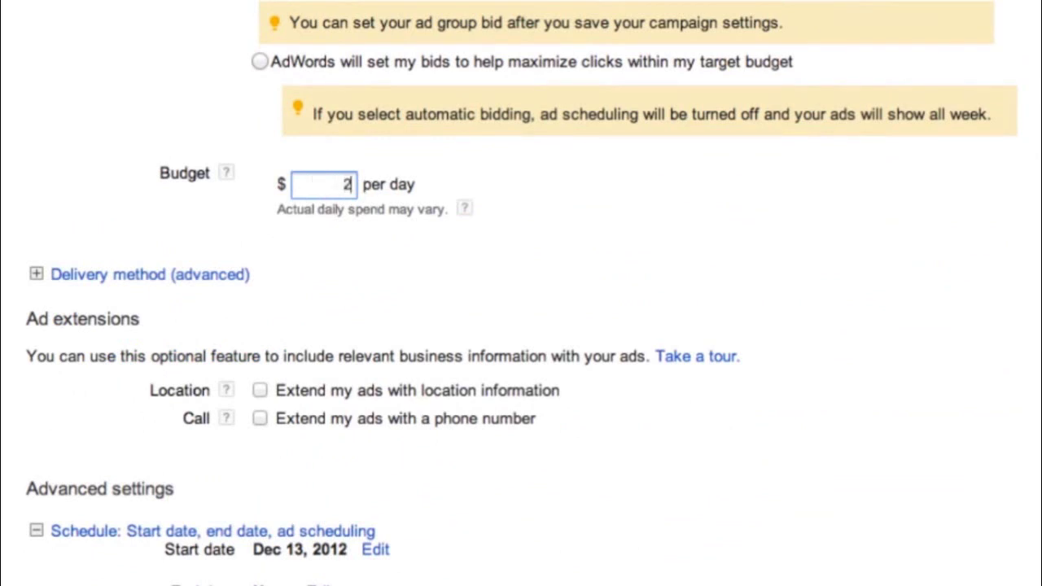
{"action": "left_click", "coordinate": [539, 219]}
Enable the call extension briefly to inspect its phone number options, and disable it again.
{"action": "scroll", "coordinate": [520, 291], "scroll_direction": "down", "scroll_amount": 3}
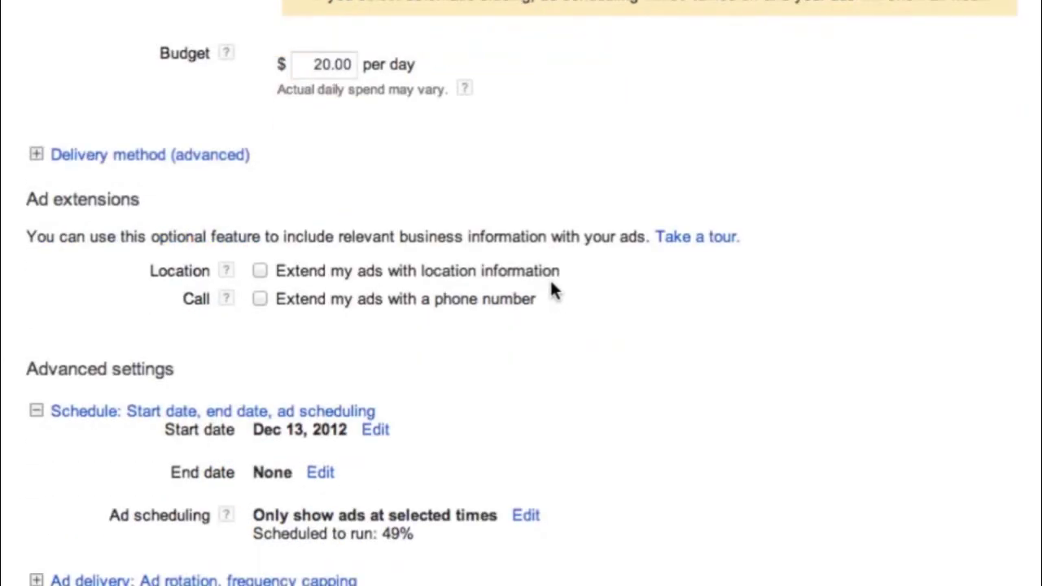
{"action": "scroll", "coordinate": [390, 209], "scroll_direction": "down", "scroll_amount": 2}
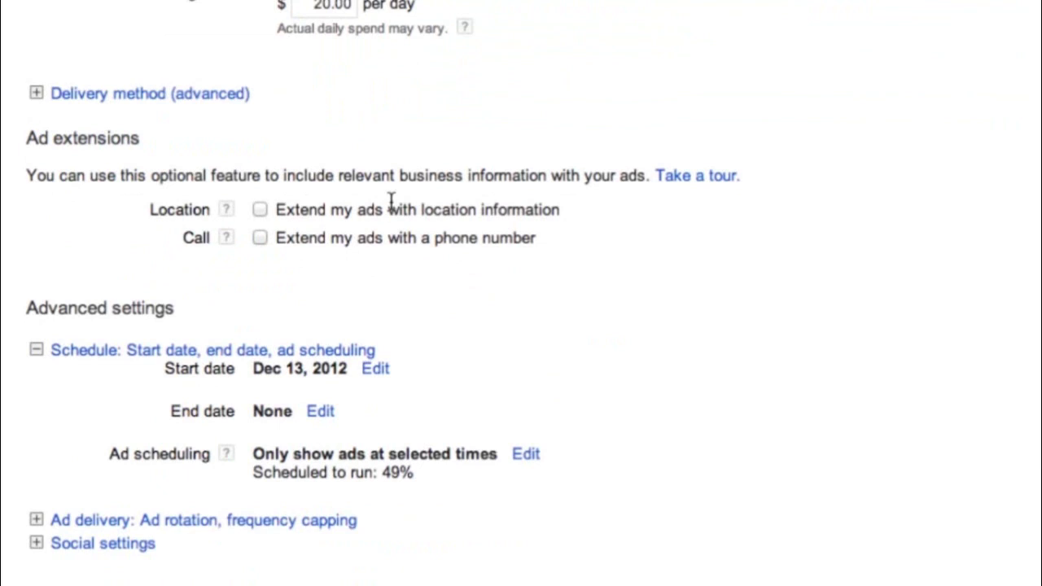
{"action": "mouse_move", "coordinate": [260, 232]}
{"action": "left_click", "coordinate": [258, 238]}
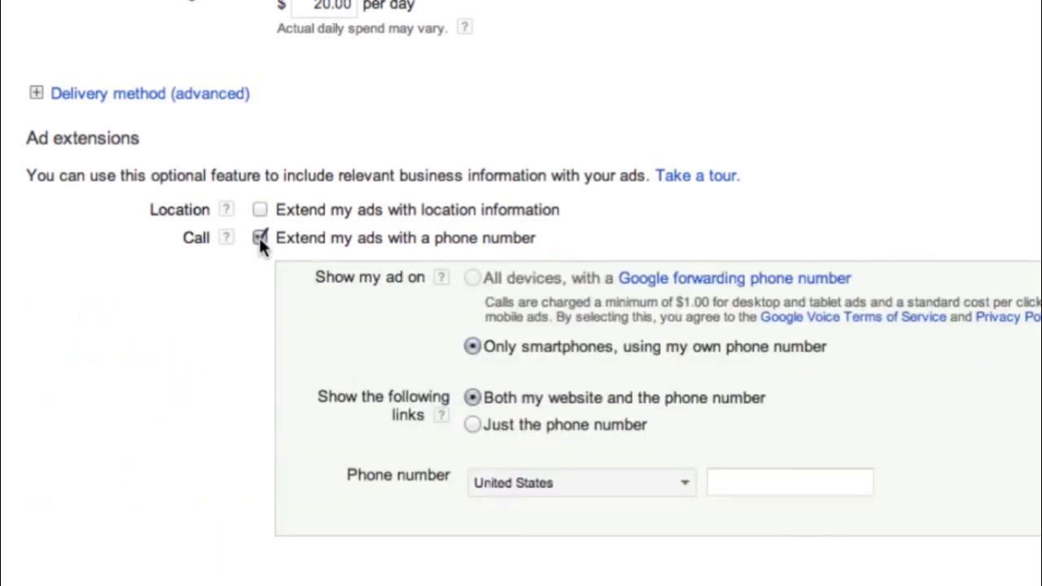
{"action": "left_click", "coordinate": [258, 237]}
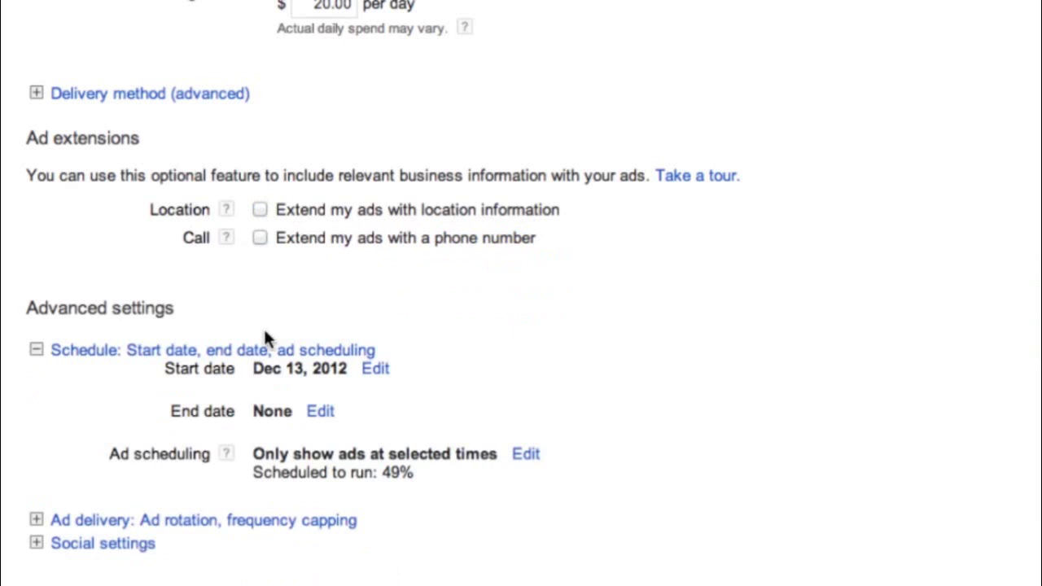
Expand the social settings to check the +1 option, and save the campaign settings to continue to ad group creation.
{"action": "scroll", "coordinate": [270, 309], "scroll_direction": "down", "scroll_amount": 2}
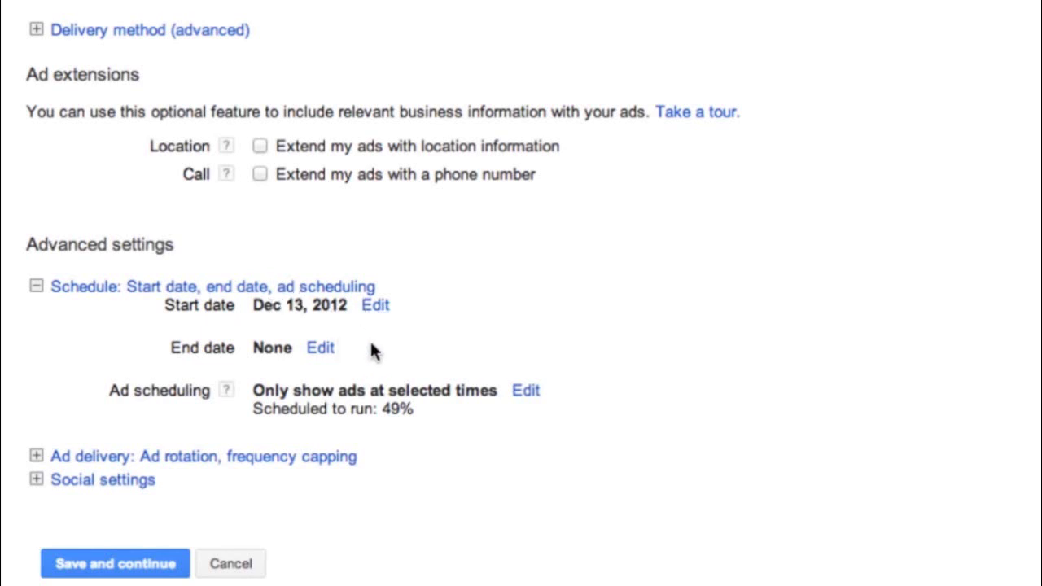
{"action": "scroll", "coordinate": [372, 386], "scroll_direction": "down", "scroll_amount": 1}
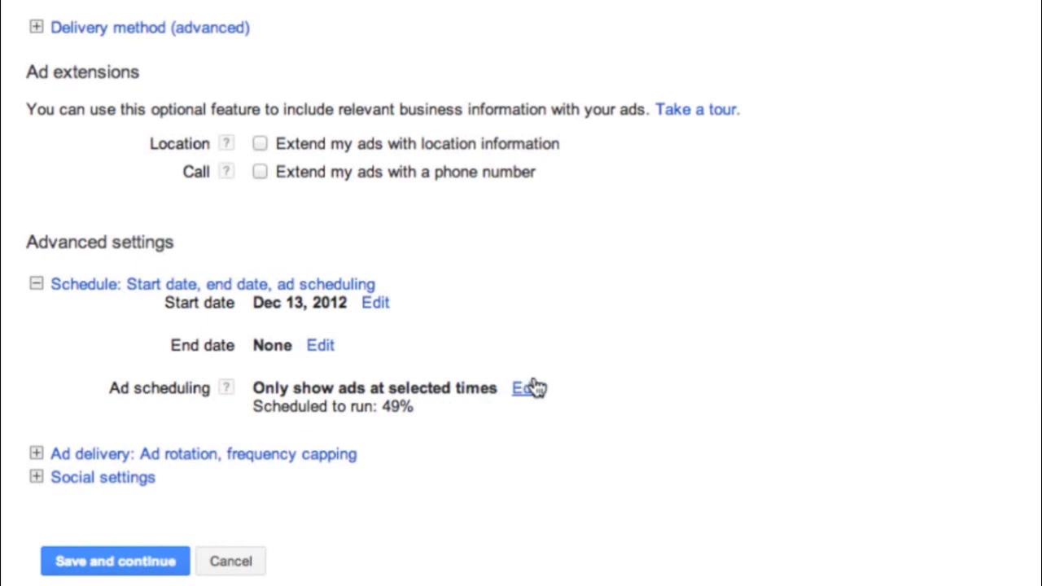
{"action": "scroll", "coordinate": [500, 467], "scroll_direction": "down", "scroll_amount": 1}
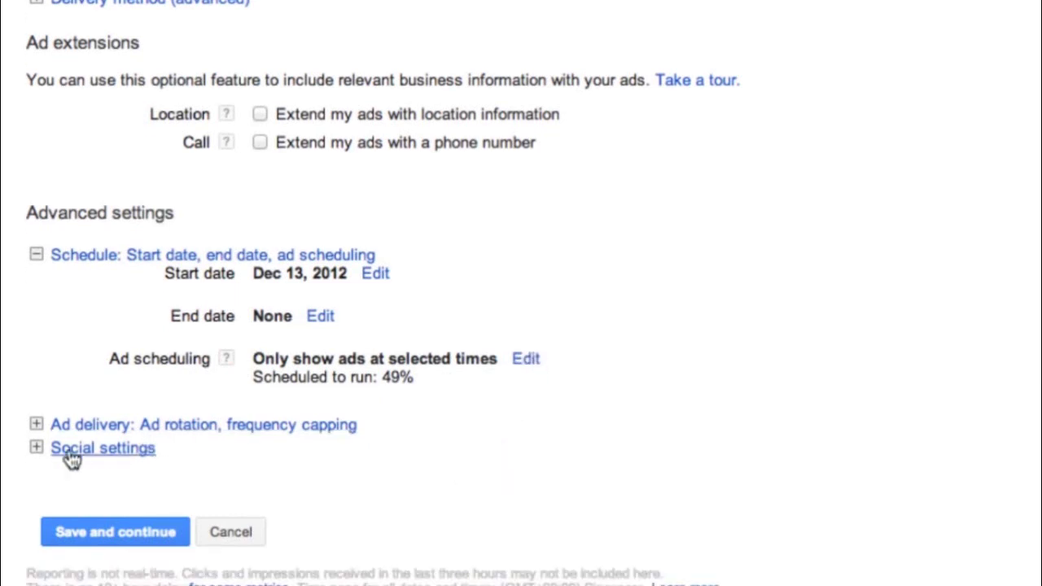
{"action": "left_click", "coordinate": [44, 452]}
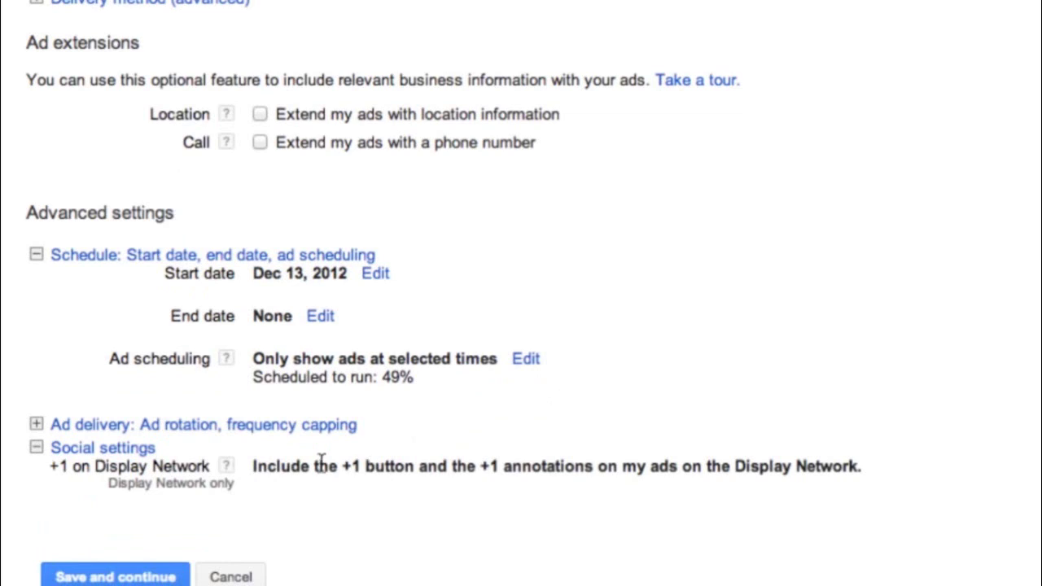
{"action": "left_click", "coordinate": [165, 578]}
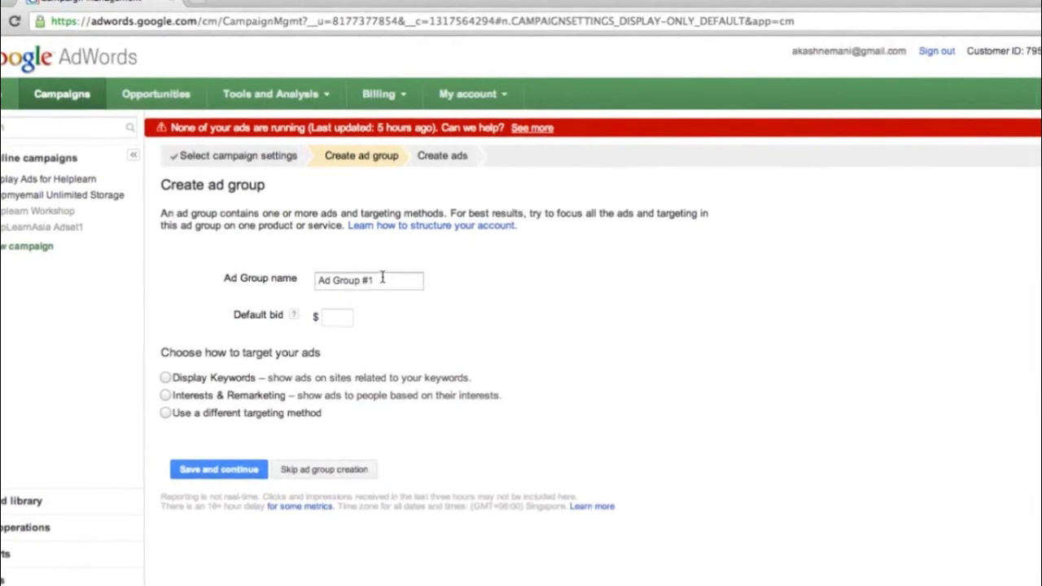
Name the ad group Unlimited Storage and set its default bid to $0.5.
{"action": "triple_click", "coordinate": [346, 283]}
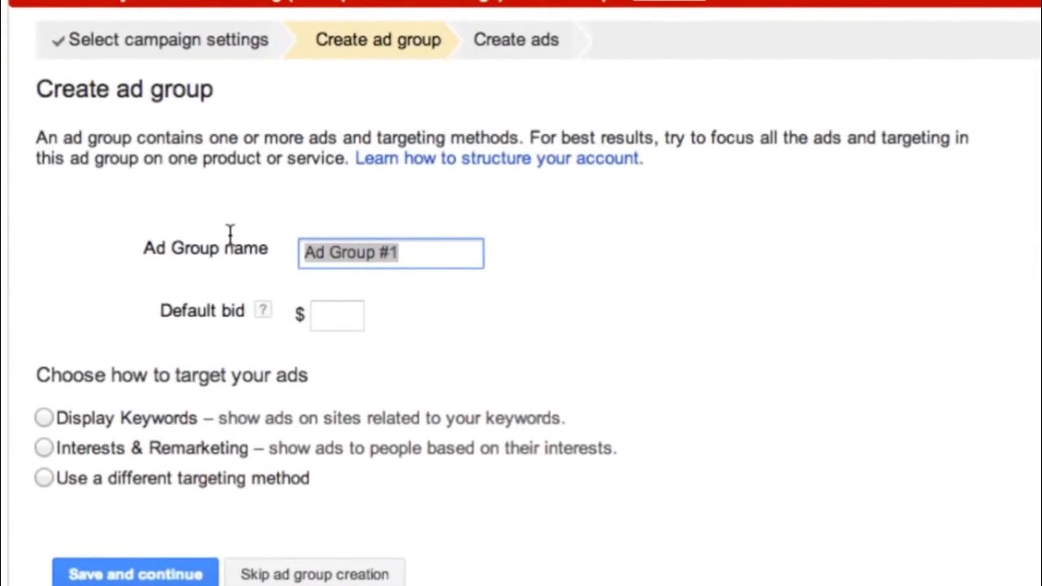
{"action": "type", "text": "Unli"}
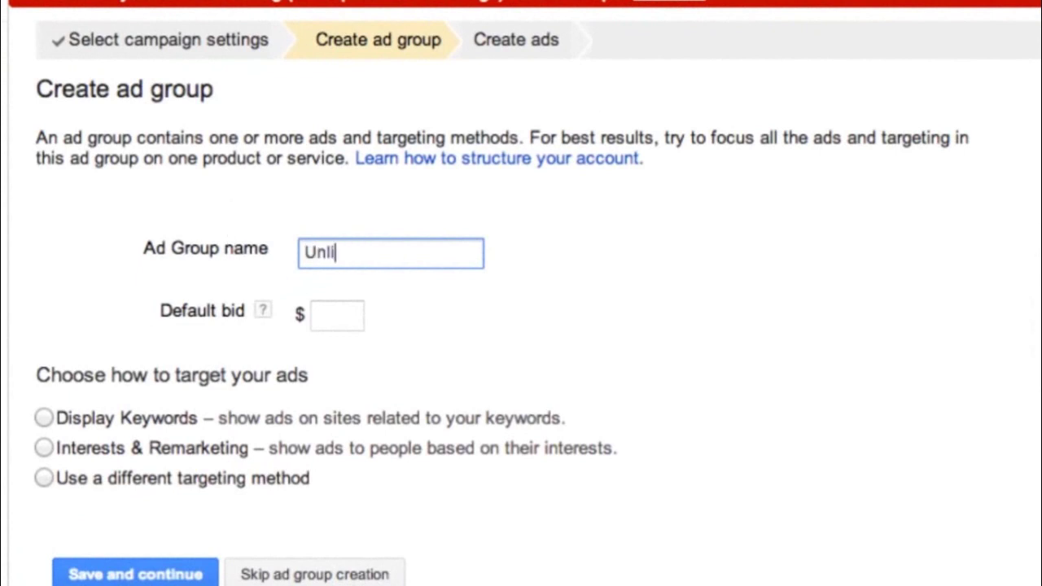
{"action": "type", "text": "mitedd"}
{"action": "type", "text": "Storage"}
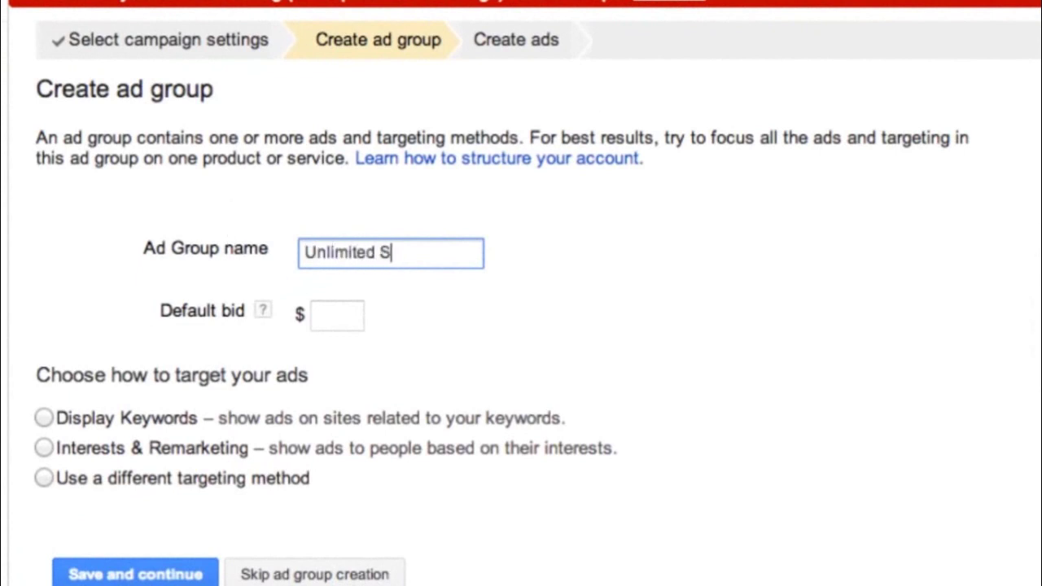
{"action": "left_click", "coordinate": [347, 319]}
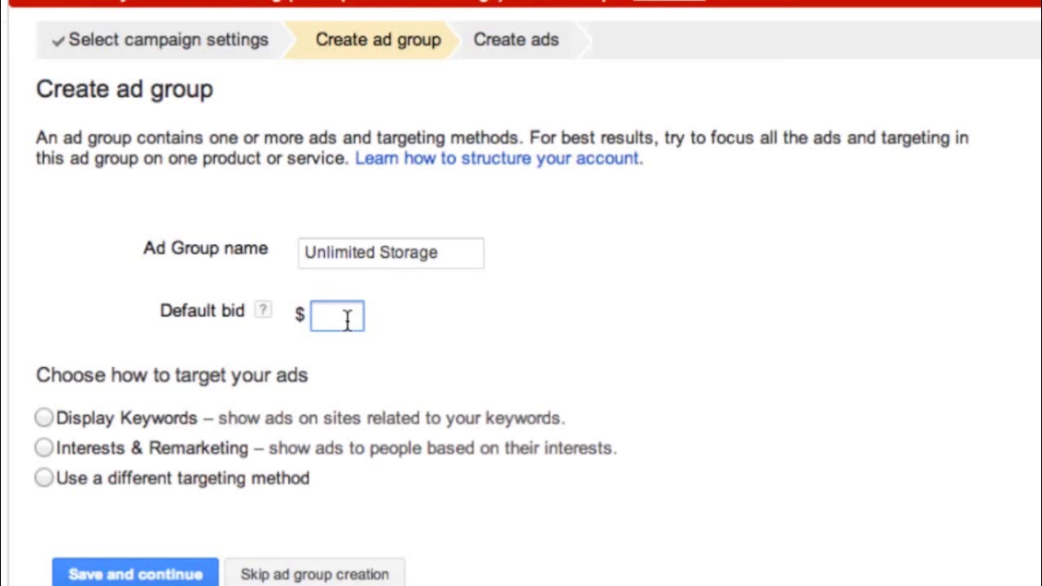
{"action": "type", "text": "0.5"}
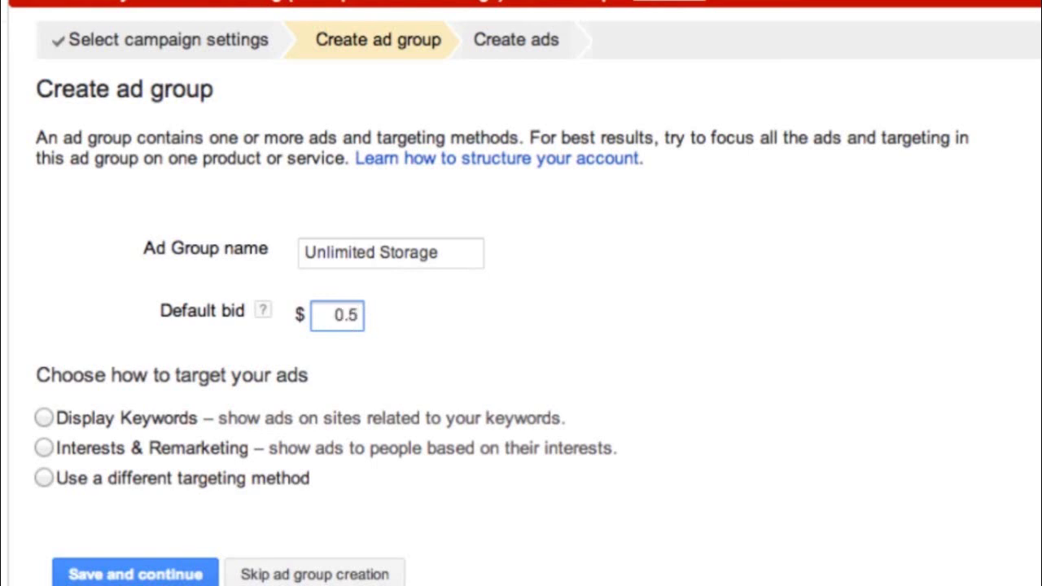
{"action": "left_click", "coordinate": [516, 303]}
Target the ads by Display Keywords and enter the keywords email, email backup, mail backup and unlimited email, one per line.
{"action": "scroll", "coordinate": [516, 303], "scroll_direction": "down", "scroll_amount": 1}
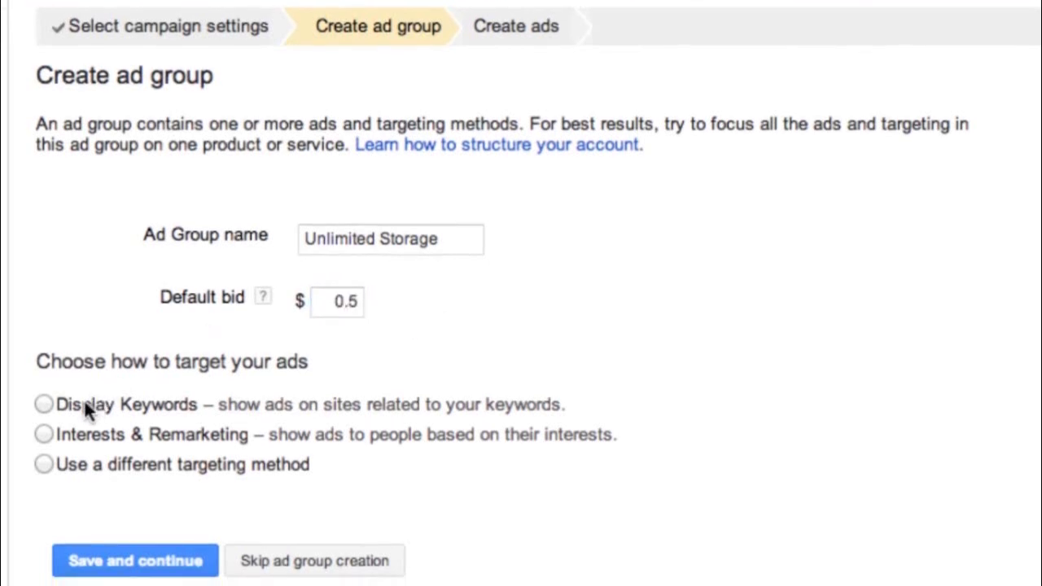
{"action": "left_click", "coordinate": [44, 404]}
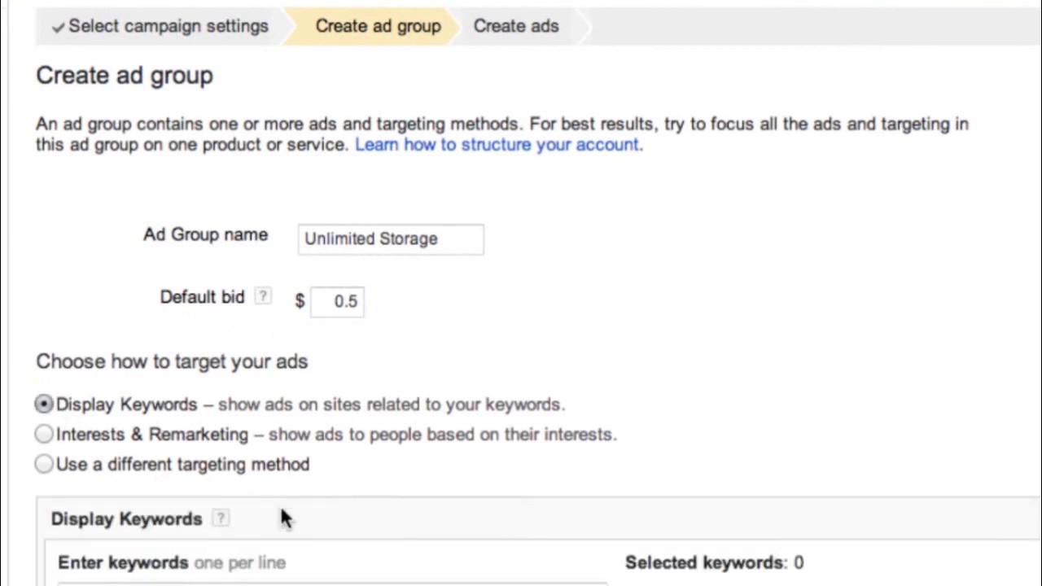
{"action": "scroll", "coordinate": [279, 509], "scroll_direction": "down", "scroll_amount": 3}
{"action": "left_click", "coordinate": [241, 454]}
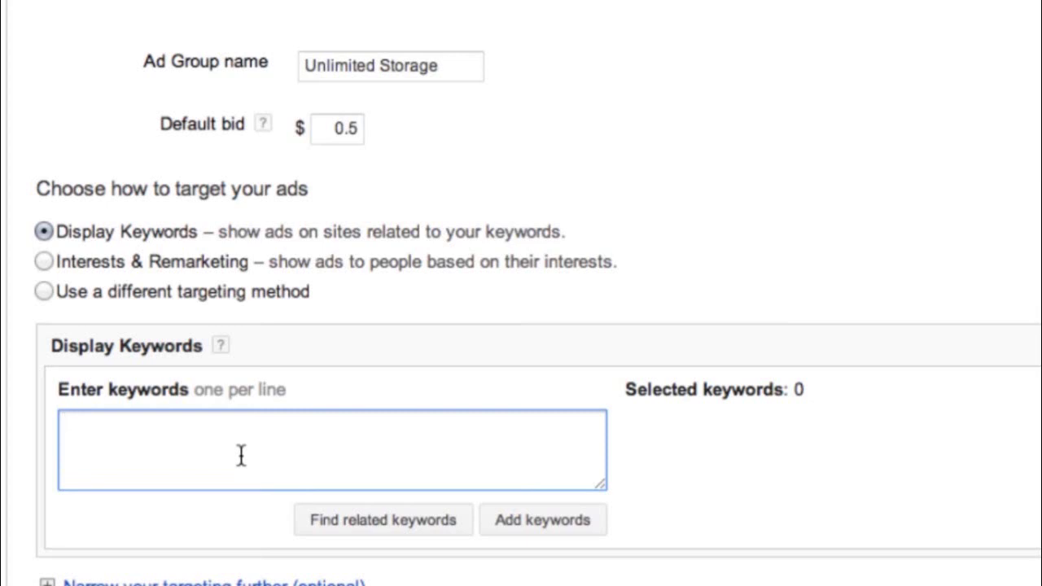
{"action": "type", "text": "email"}
{"action": "key", "text": "Return"}
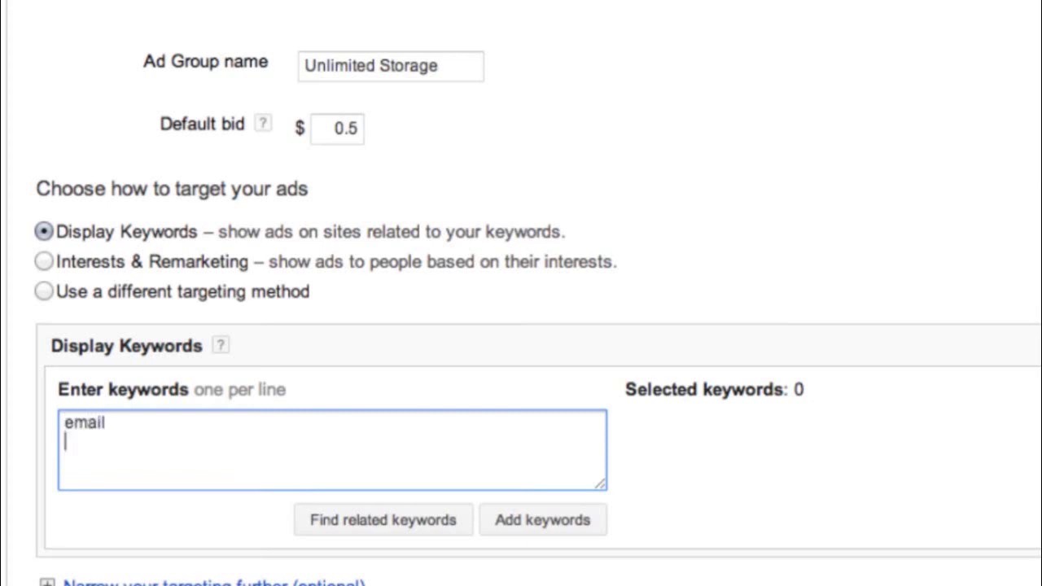
{"action": "type", "text": "email backup"}
{"action": "key", "text": "Return"}
{"action": "type", "text": "mail backup"}
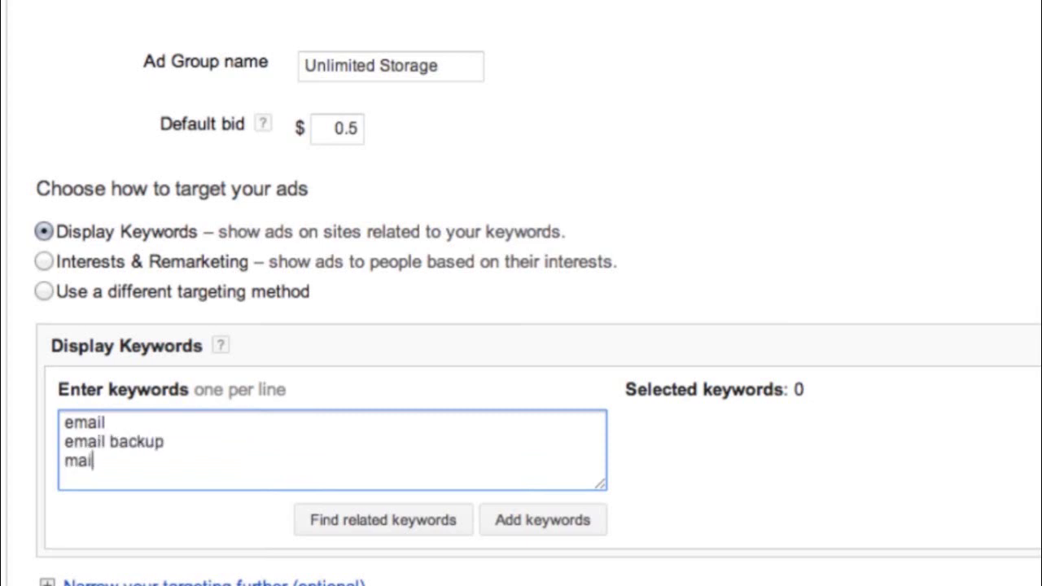
{"action": "key", "text": "Return"}
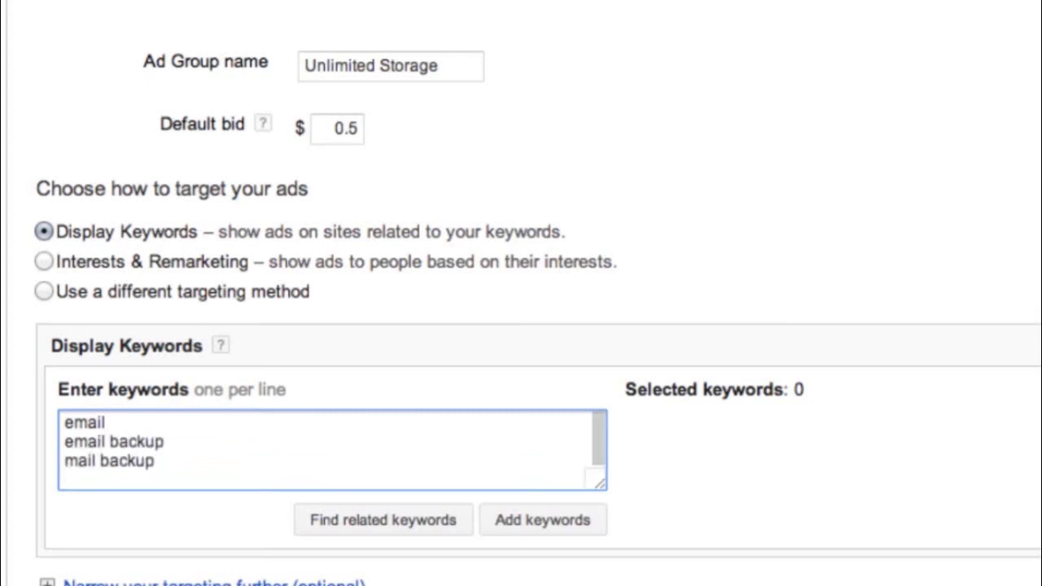
{"action": "type", "text": "unlimited em"}
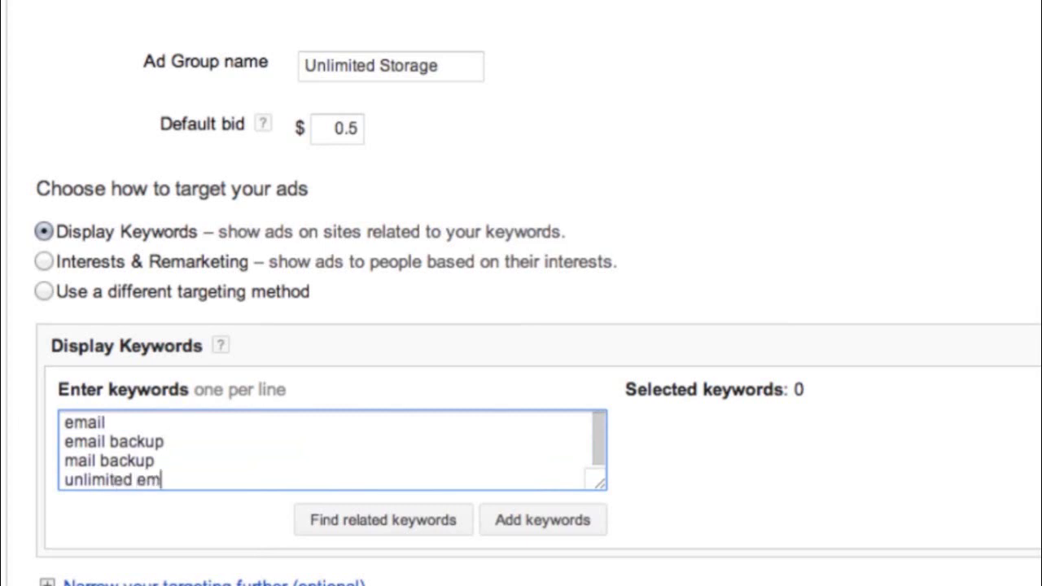
{"action": "type", "text": "ail"}
Find related keywords and add email backup software, windows mail backup and the four entered keywords to the selected keywords.
{"action": "left_click", "coordinate": [415, 521]}
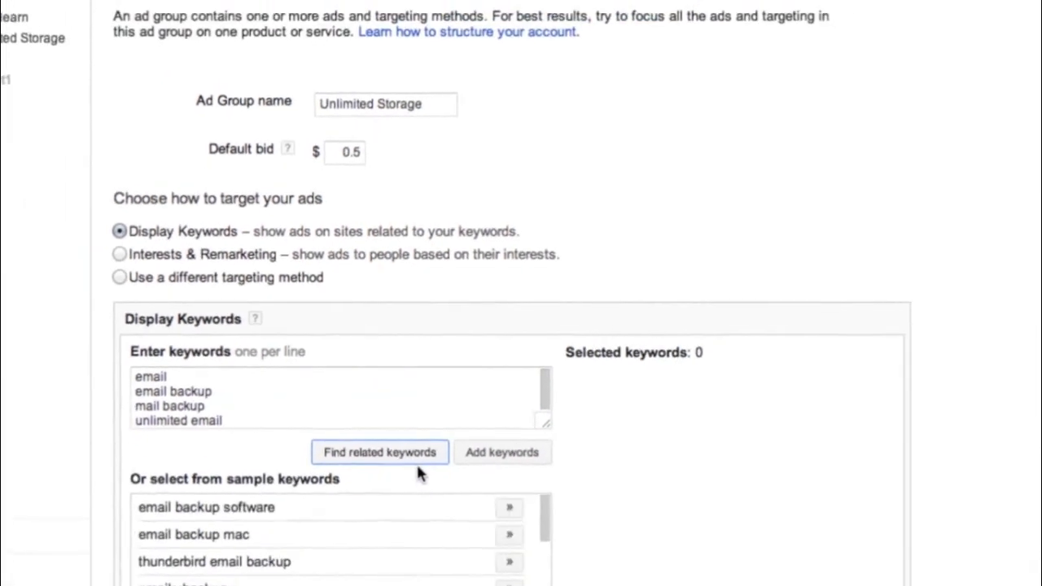
{"action": "scroll", "coordinate": [444, 463], "scroll_direction": "down", "scroll_amount": 2}
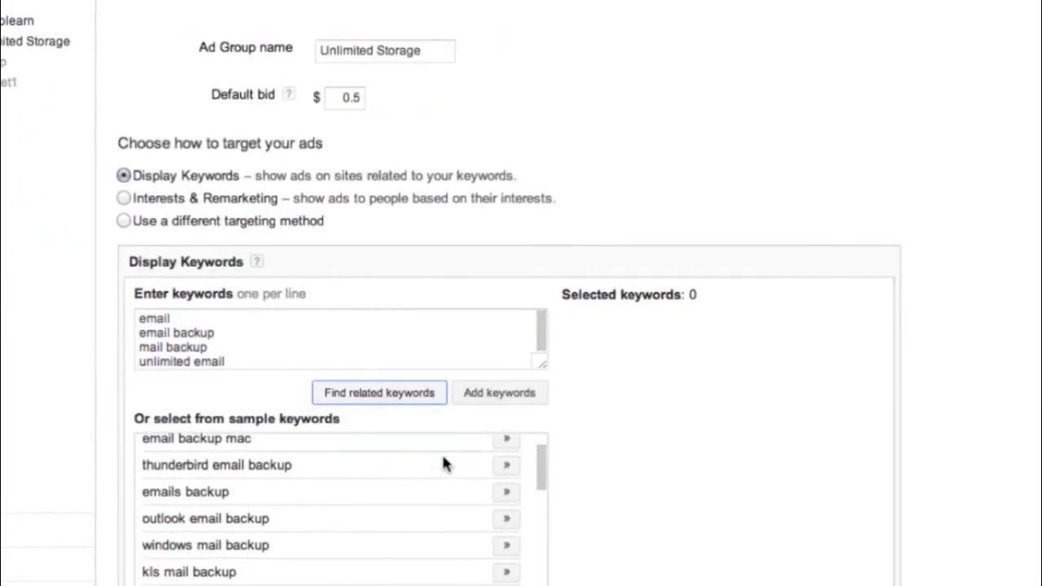
{"action": "scroll", "coordinate": [444, 463], "scroll_direction": "up", "scroll_amount": 4}
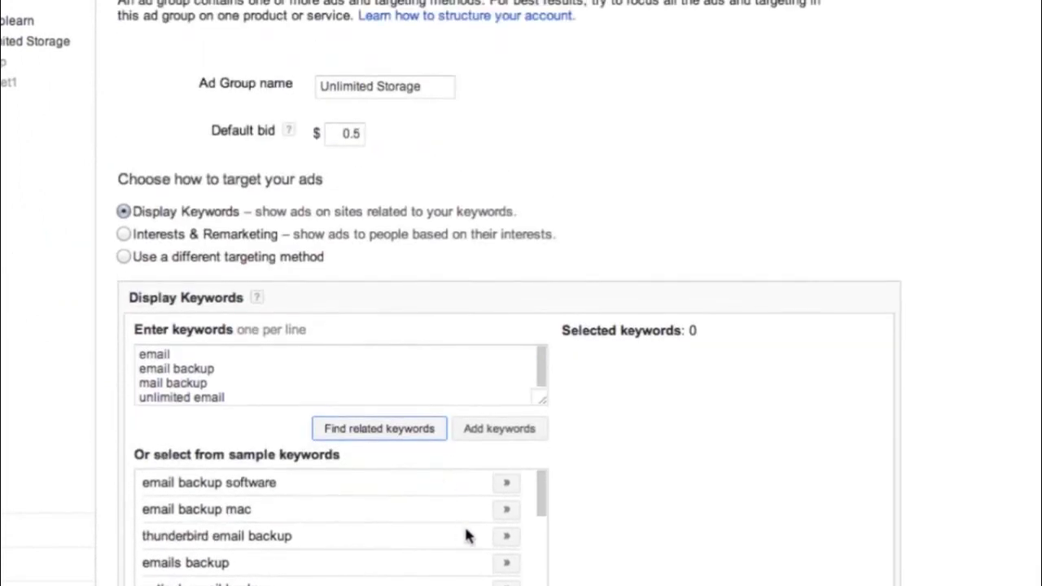
{"action": "left_click", "coordinate": [506, 483]}
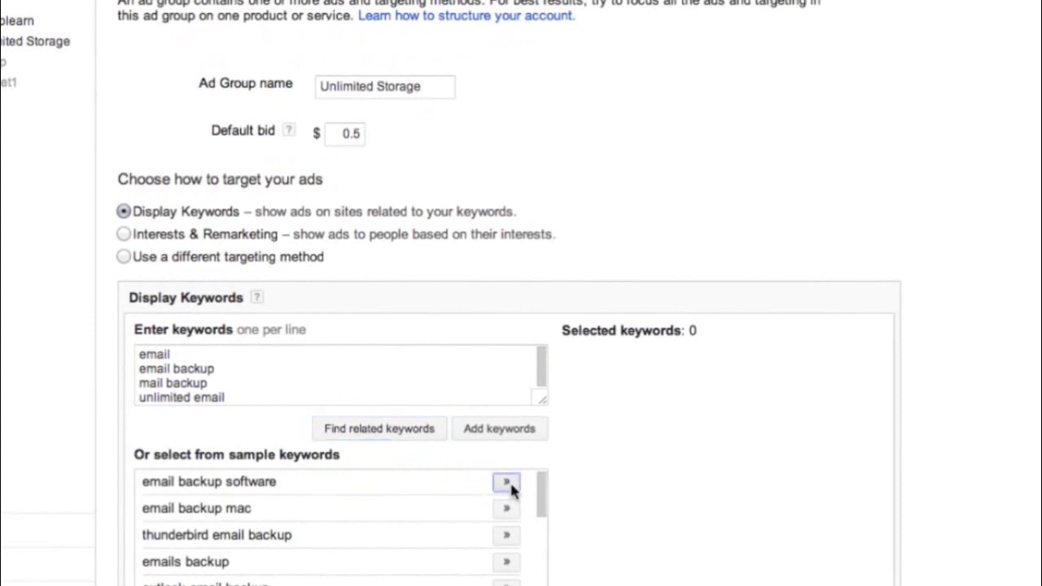
{"action": "scroll", "coordinate": [477, 546], "scroll_direction": "down", "scroll_amount": 3}
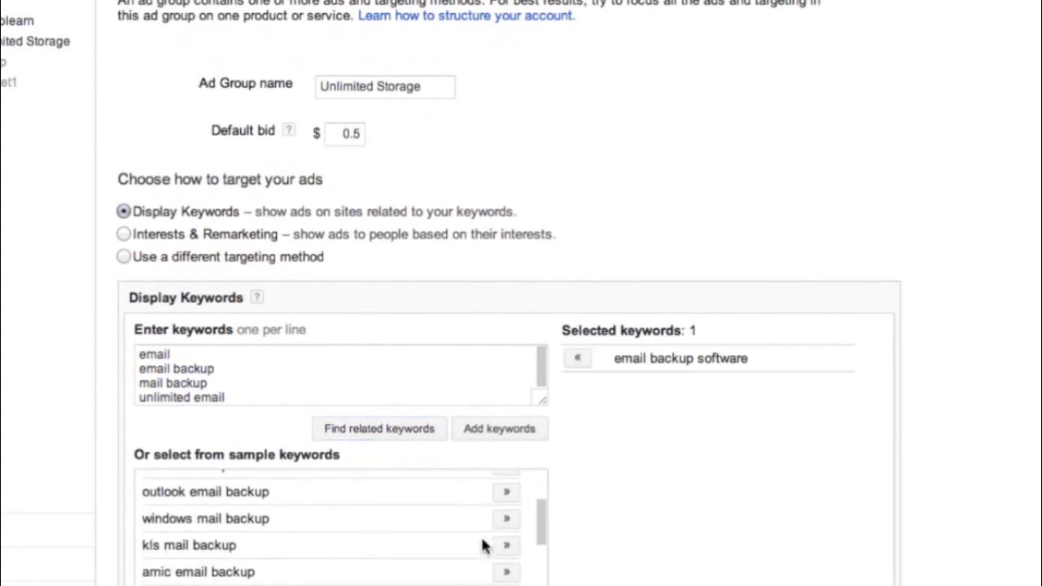
{"action": "left_click", "coordinate": [505, 519]}
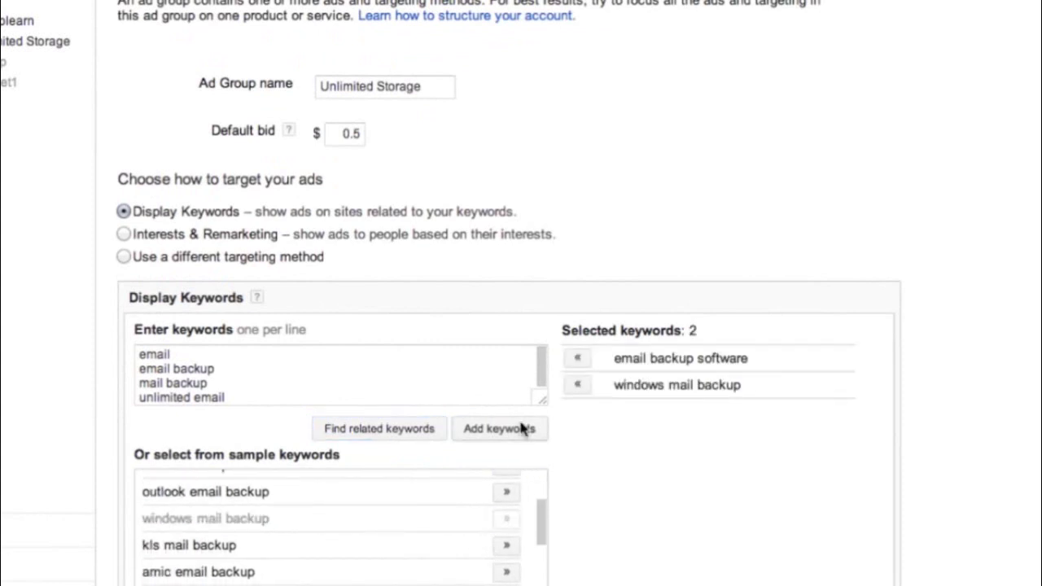
{"action": "left_click", "coordinate": [476, 428]}
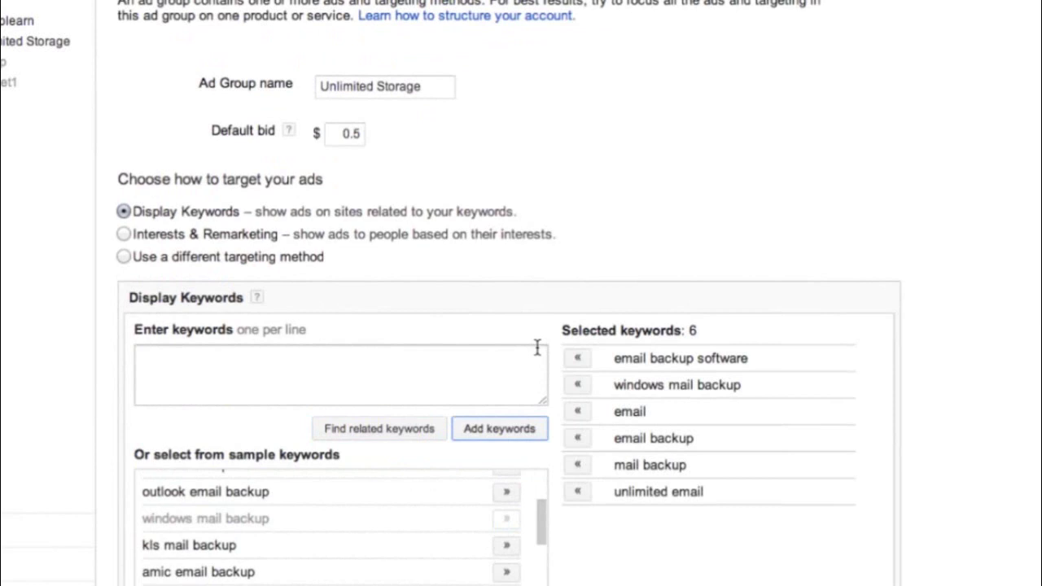
Switch the targeting to Interests & Remarketing and add the Computer Security audience from Computers & Electronics.
{"action": "left_click", "coordinate": [124, 234]}
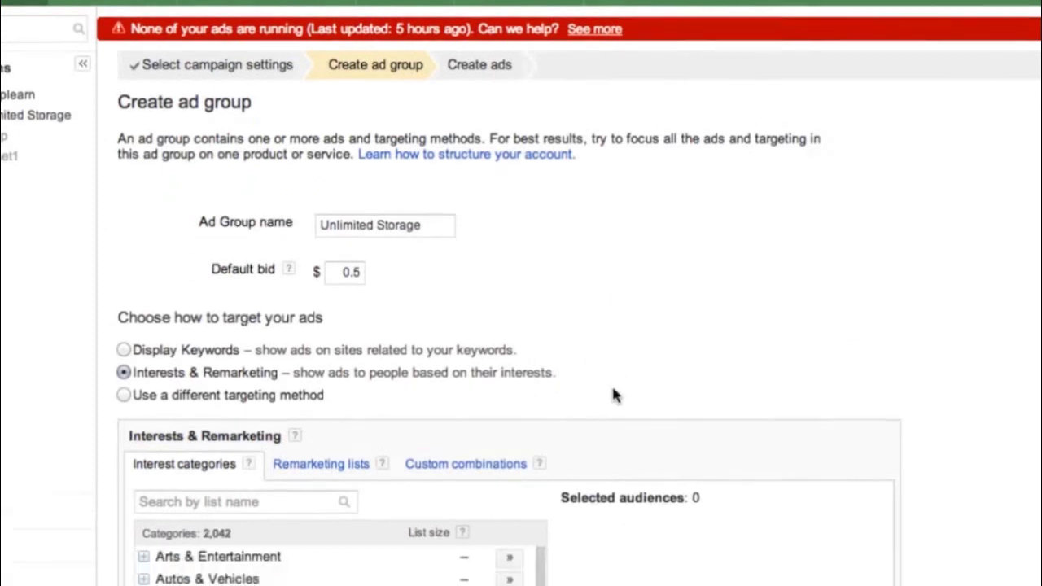
{"action": "scroll", "coordinate": [613, 395], "scroll_direction": "down", "scroll_amount": 5}
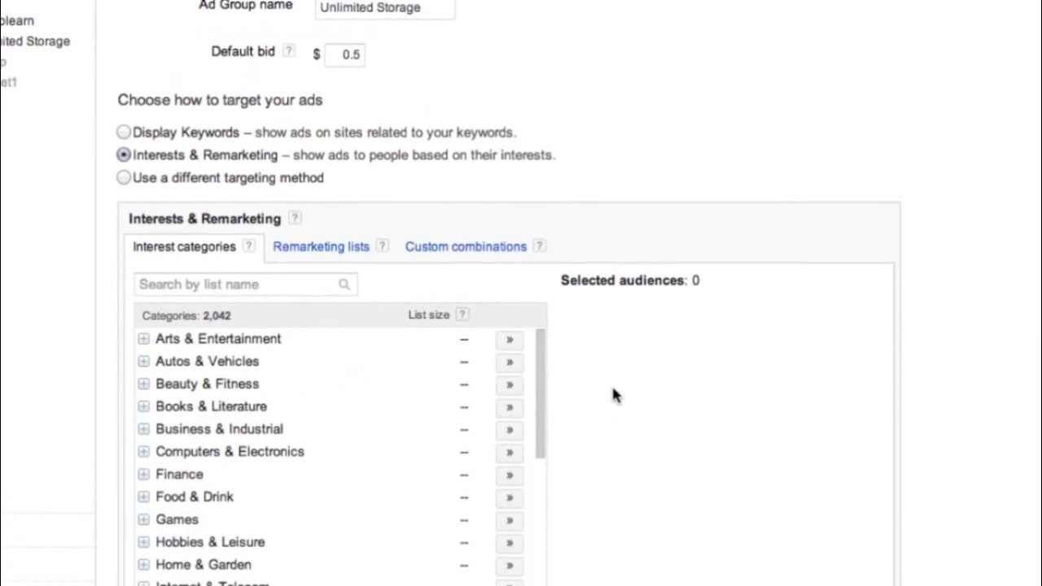
{"action": "left_click", "coordinate": [143, 452]}
{"action": "scroll", "coordinate": [240, 468], "scroll_direction": "down", "scroll_amount": 2}
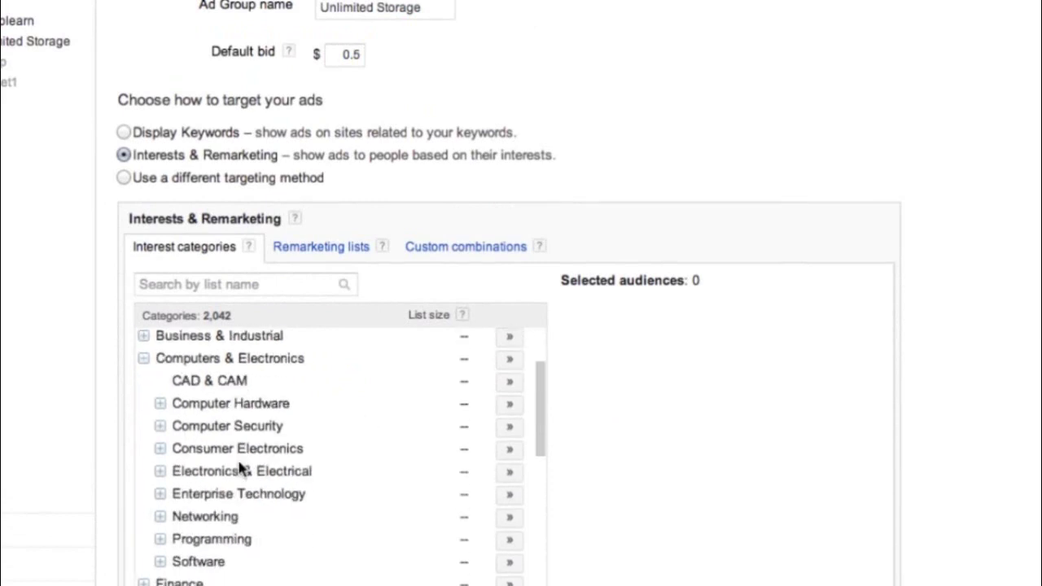
{"action": "scroll", "coordinate": [241, 468], "scroll_direction": "down", "scroll_amount": 2}
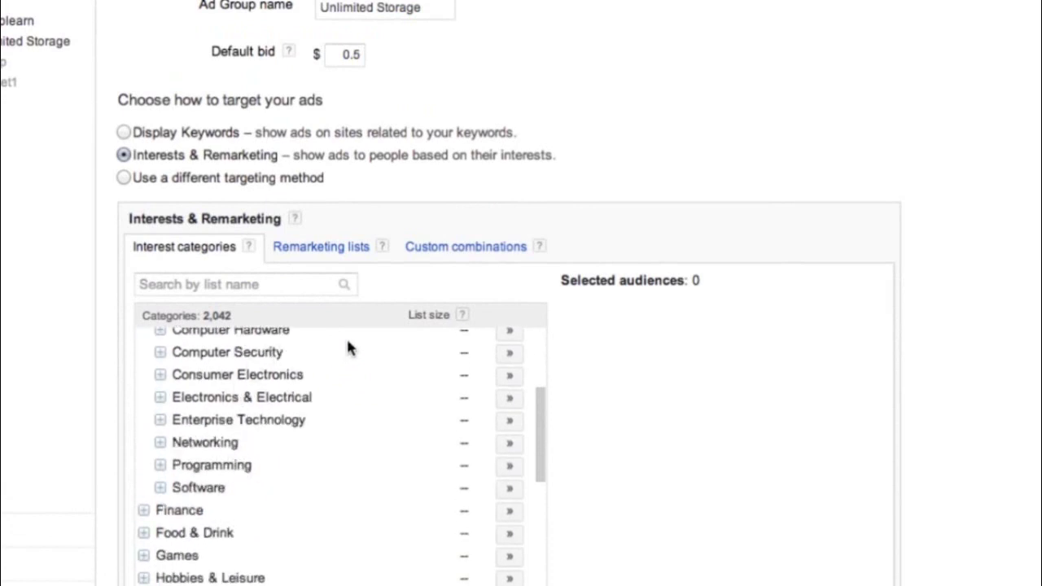
{"action": "left_click", "coordinate": [510, 356]}
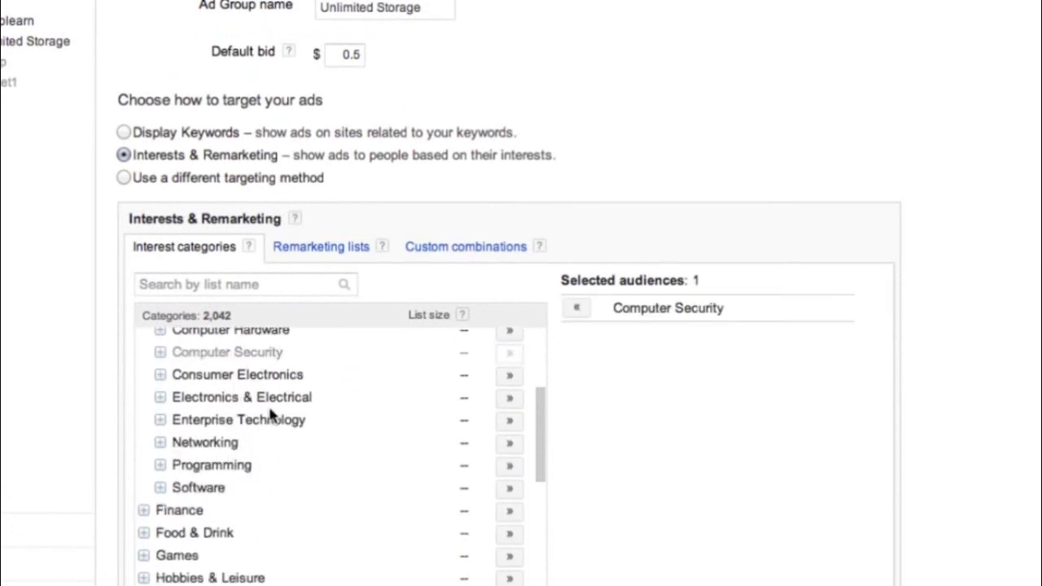
Add the Freeware & Shareware and Internet Software audiences from the Software interest category.
{"action": "left_click", "coordinate": [161, 375]}
{"action": "left_click", "coordinate": [161, 378]}
{"action": "left_click", "coordinate": [160, 487]}
{"action": "scroll", "coordinate": [270, 521], "scroll_direction": "down", "scroll_amount": 3}
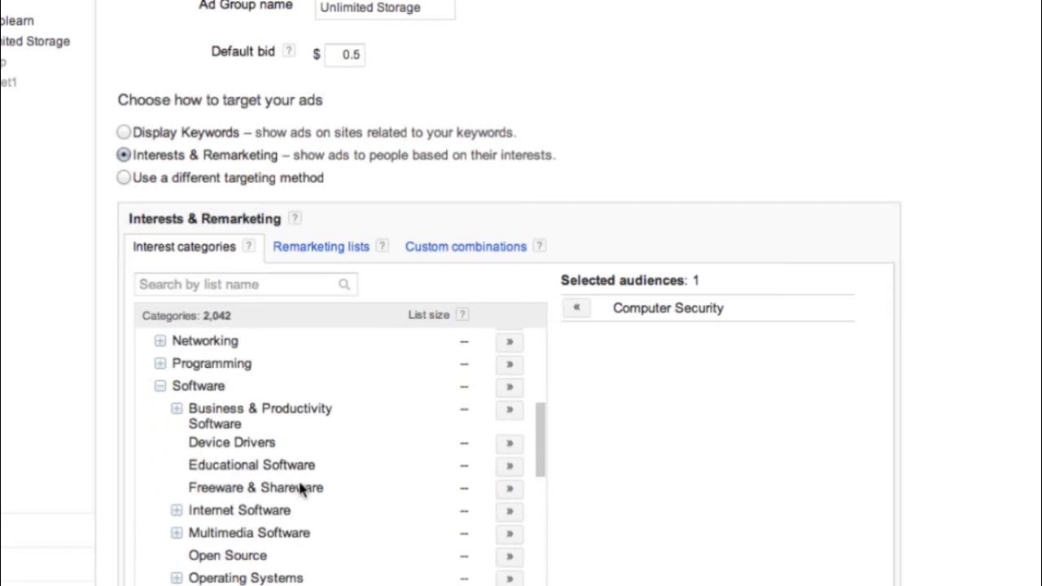
{"action": "left_click", "coordinate": [507, 489]}
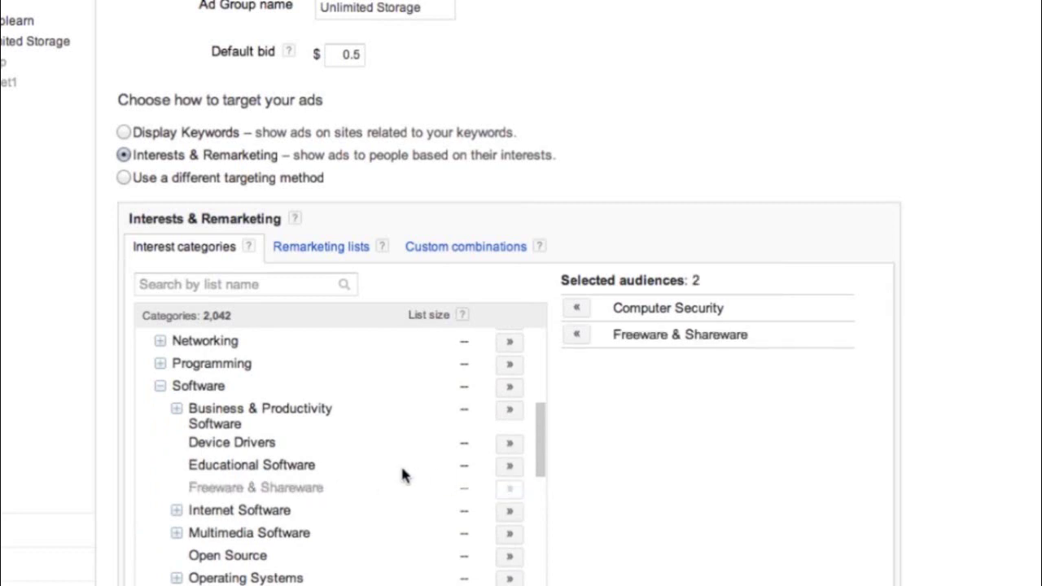
{"action": "scroll", "coordinate": [403, 476], "scroll_direction": "down", "scroll_amount": 3}
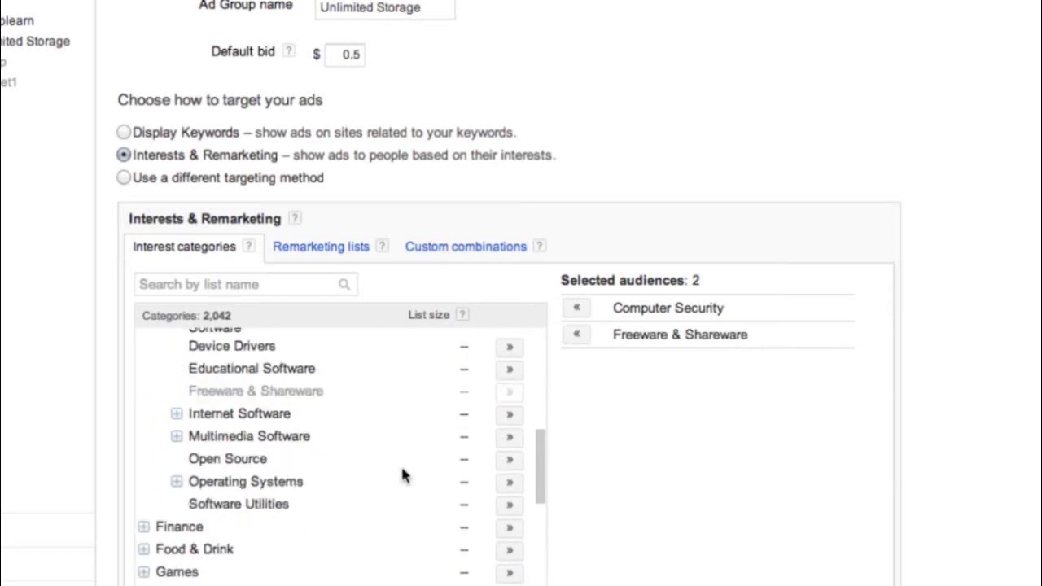
{"action": "left_click", "coordinate": [508, 416]}
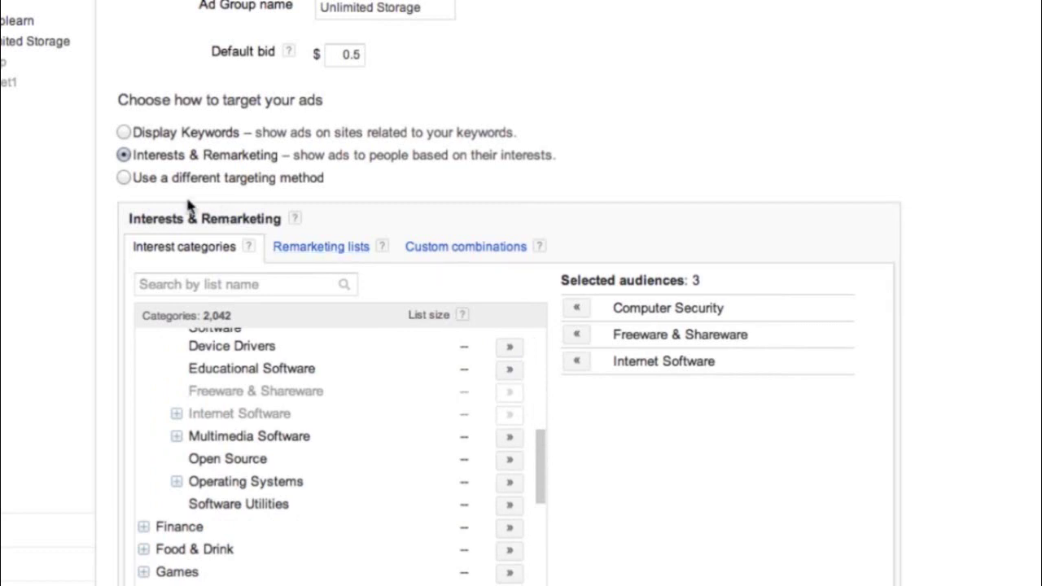
Choose to use a different targeting method and inspect the methods it offers without selecting one.
{"action": "left_click", "coordinate": [124, 179]}
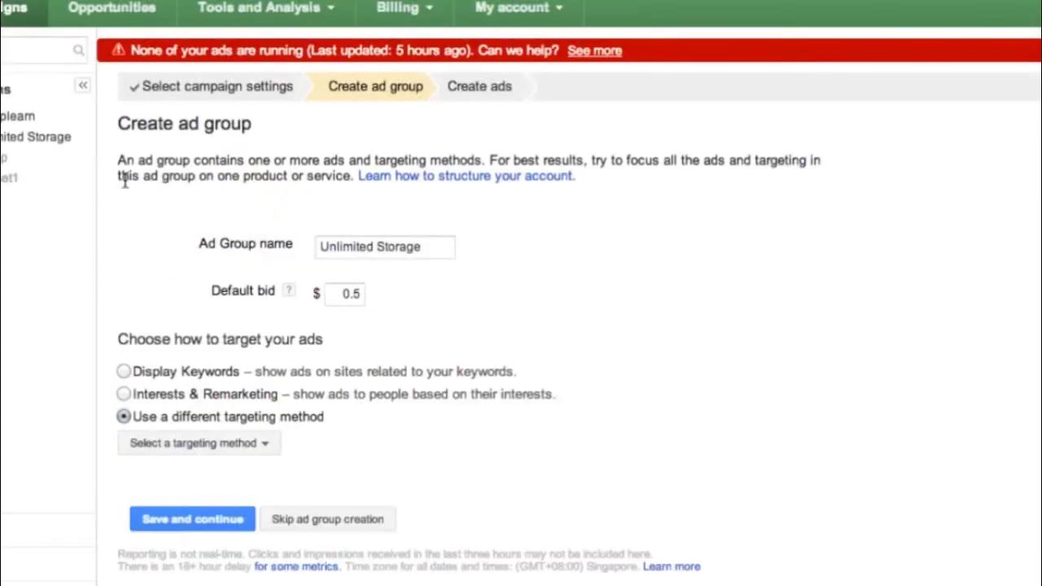
{"action": "left_click", "coordinate": [228, 443]}
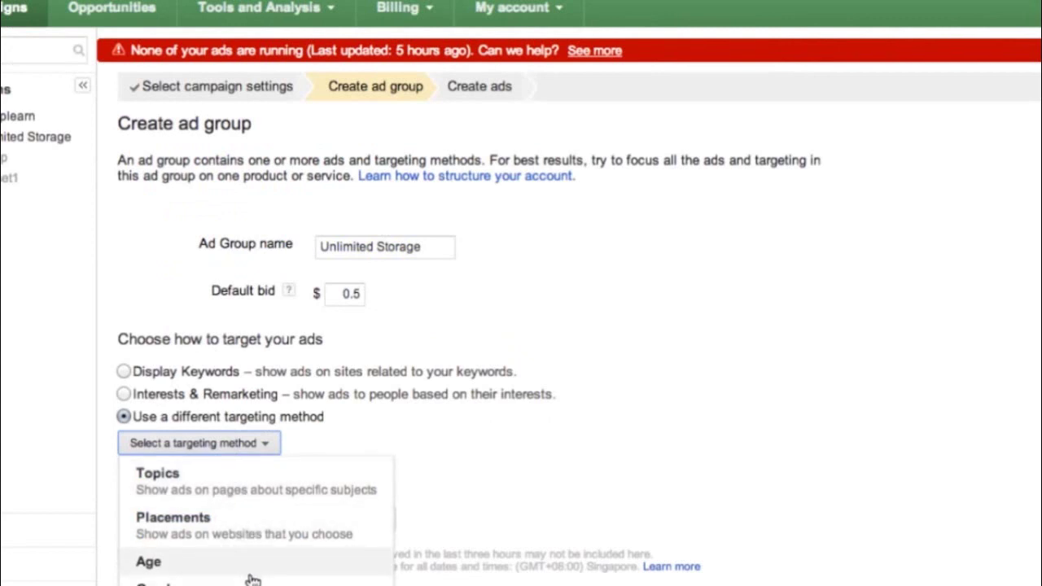
{"action": "left_click", "coordinate": [363, 410]}
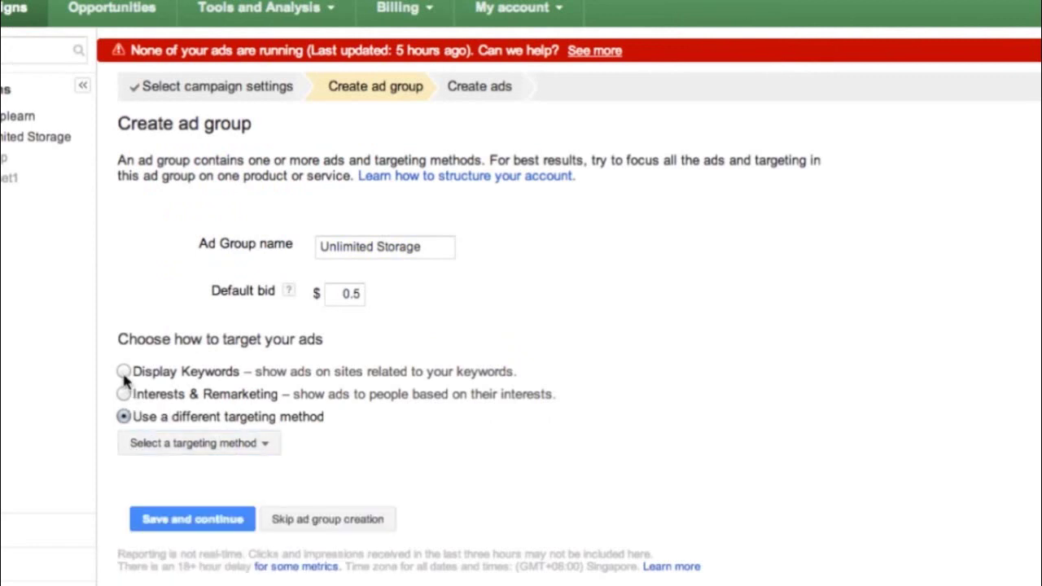
Switch the targeting back to Display Keywords and narrow it further by Audiences, reviewing the selected interest categories.
{"action": "left_click", "coordinate": [123, 371]}
{"action": "scroll", "coordinate": [412, 521], "scroll_direction": "down", "scroll_amount": 5}
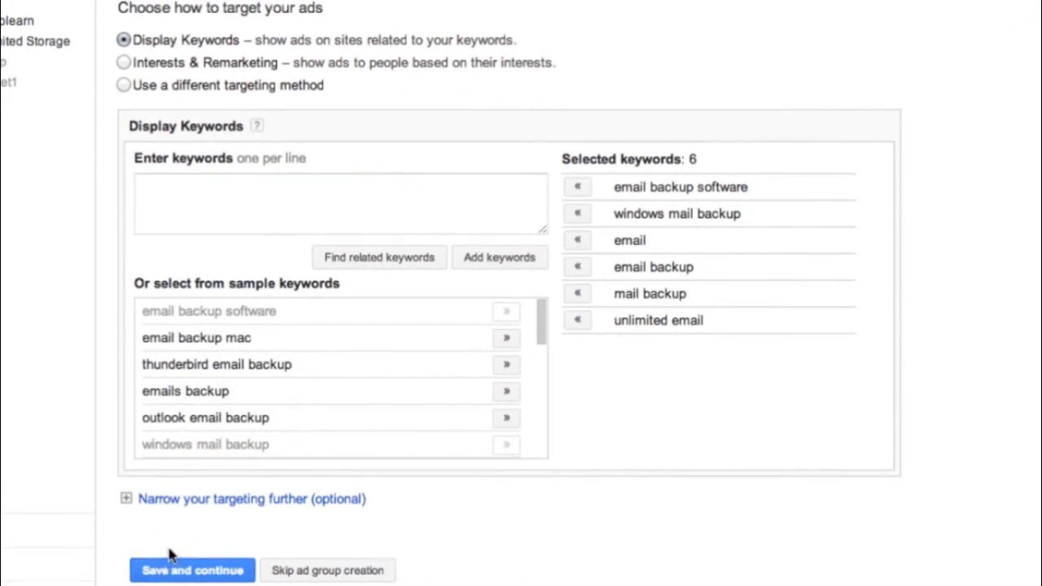
{"action": "left_click", "coordinate": [126, 499]}
{"action": "left_click", "coordinate": [167, 527]}
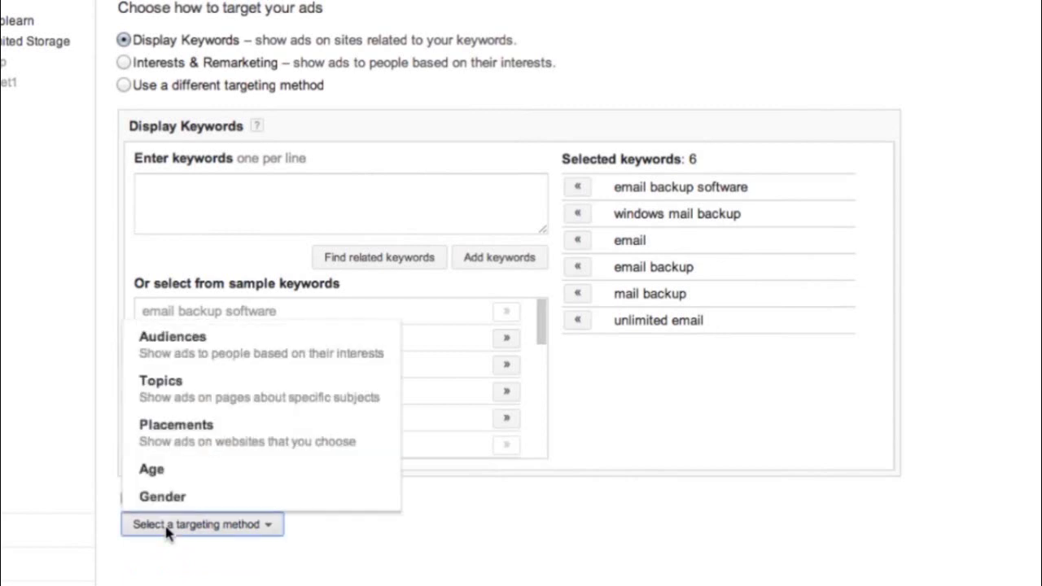
{"action": "left_click", "coordinate": [214, 363]}
{"action": "scroll", "coordinate": [333, 534], "scroll_direction": "down", "scroll_amount": 3}
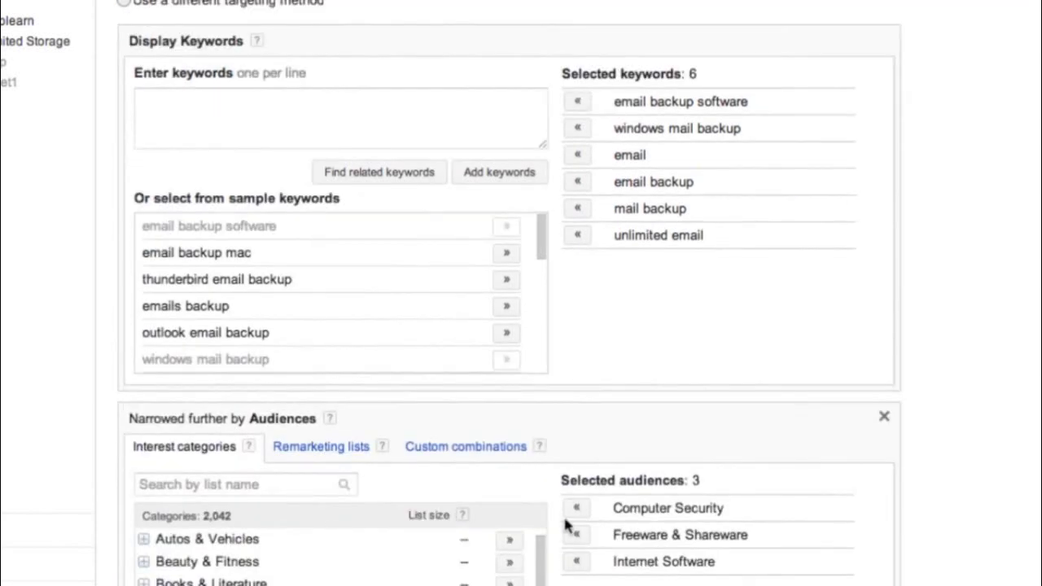
{"action": "scroll", "coordinate": [586, 553], "scroll_direction": "down", "scroll_amount": 4}
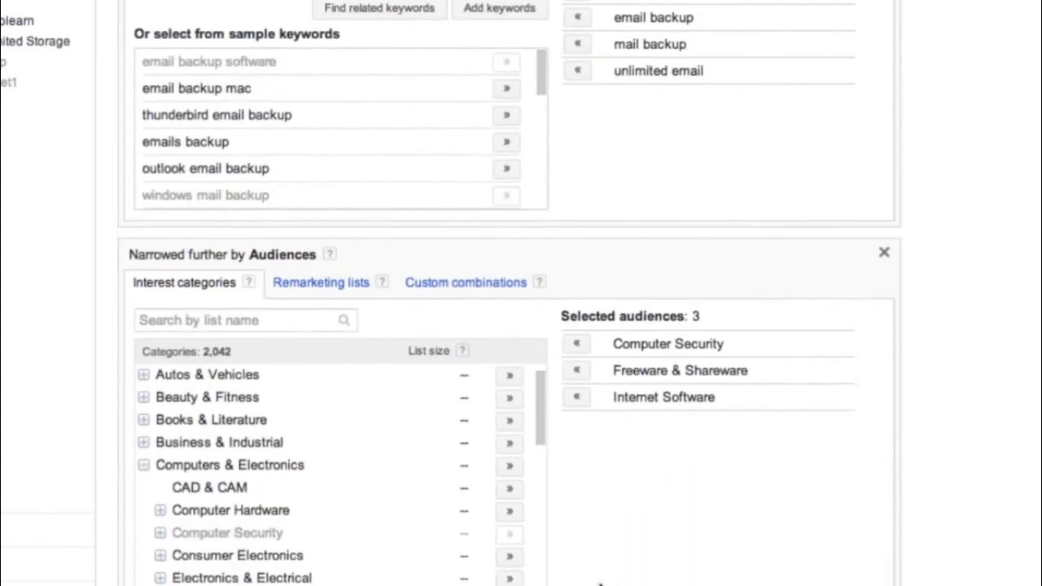
Review the selected keywords and audiences, and narrow the targeting further by Age.
{"action": "scroll", "coordinate": [600, 583], "scroll_direction": "up", "scroll_amount": 3}
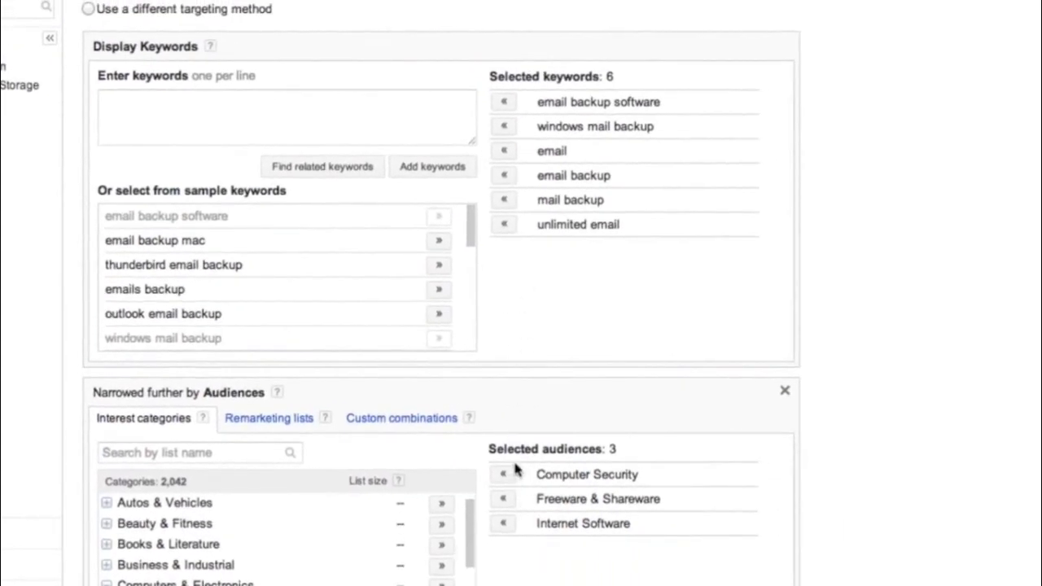
{"action": "scroll", "coordinate": [516, 524], "scroll_direction": "down", "scroll_amount": 5}
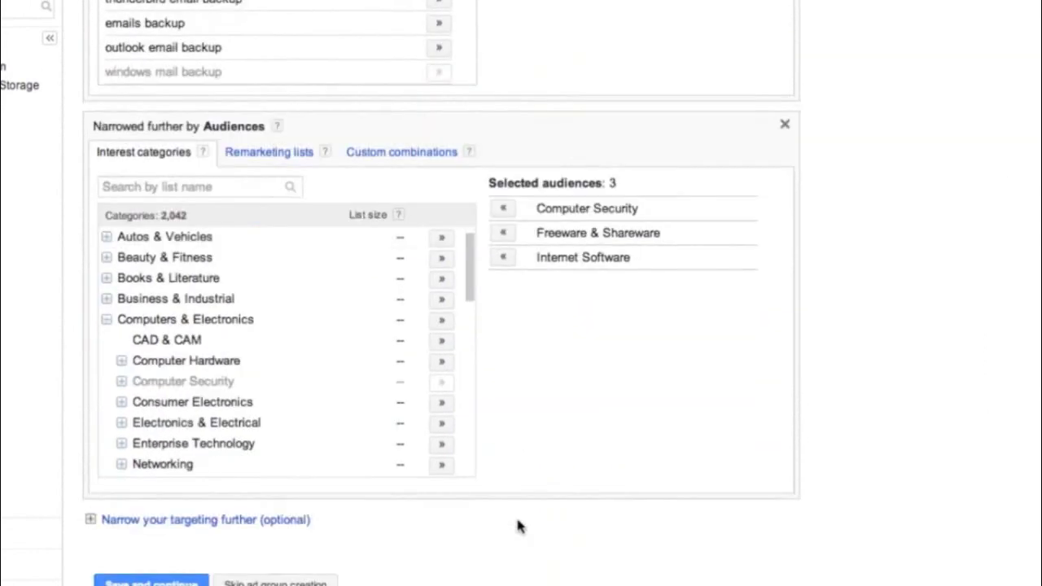
{"action": "left_click", "coordinate": [139, 503]}
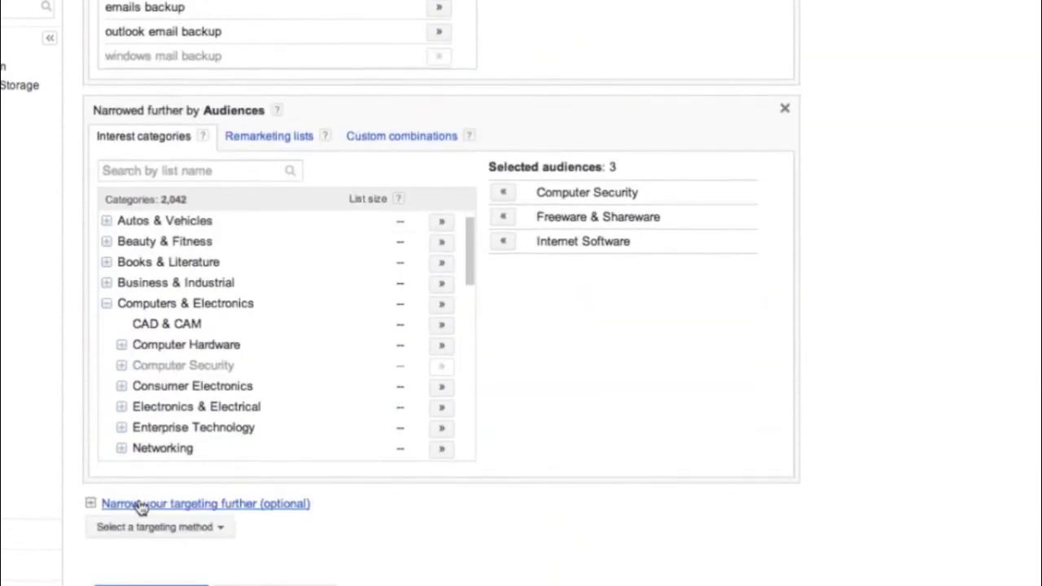
{"action": "left_click", "coordinate": [155, 526]}
{"action": "left_click", "coordinate": [203, 476]}
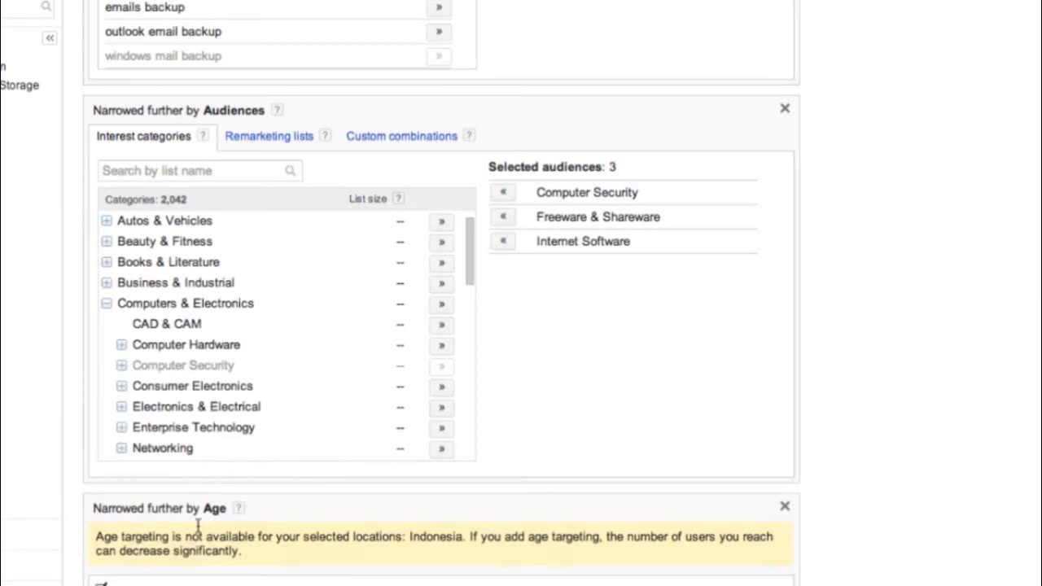
Limit the age targeting to 18-24, 25-34 and 35-44 by clearing 45-54, 55-64, 65 or more and Unknown.
{"action": "scroll", "coordinate": [210, 568], "scroll_direction": "down", "scroll_amount": 4}
{"action": "left_click", "coordinate": [100, 503]}
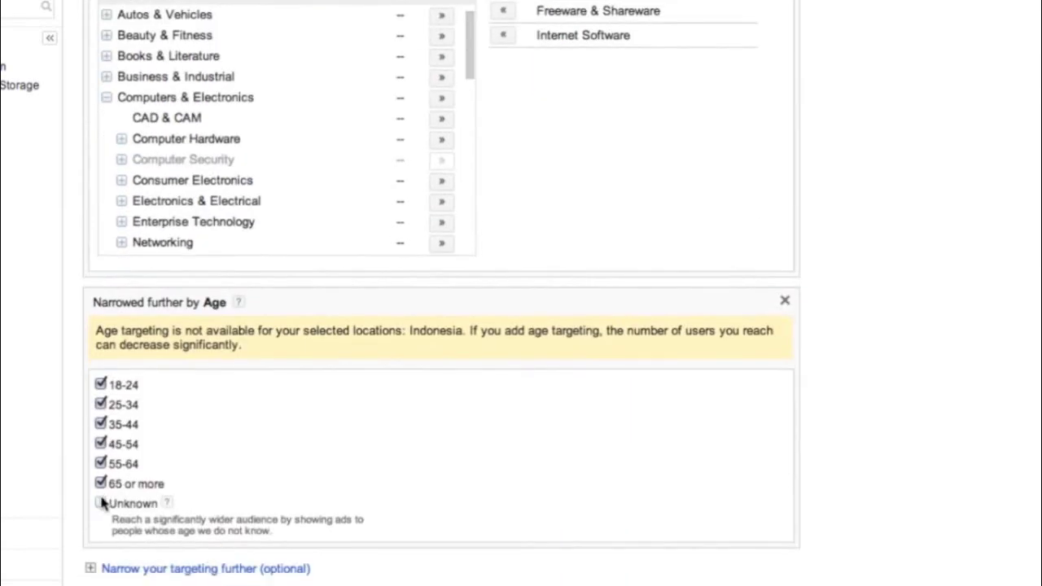
{"action": "left_click", "coordinate": [99, 483]}
{"action": "left_click", "coordinate": [101, 463]}
{"action": "left_click", "coordinate": [100, 443]}
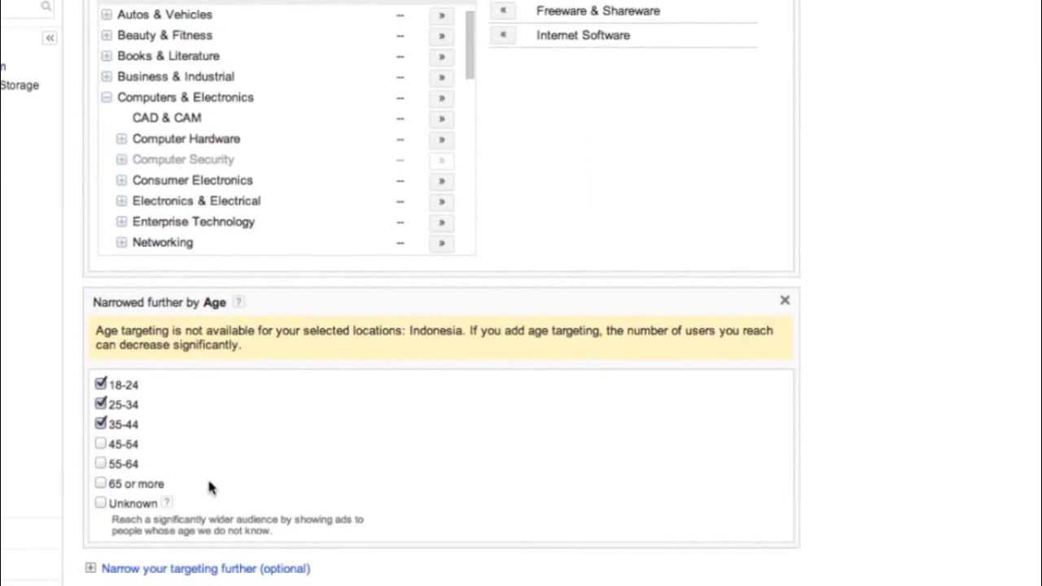
Check the remaining narrowing methods without adding one, and save the ad group to continue to ad creation.
{"action": "scroll", "coordinate": [209, 486], "scroll_direction": "down", "scroll_amount": 2}
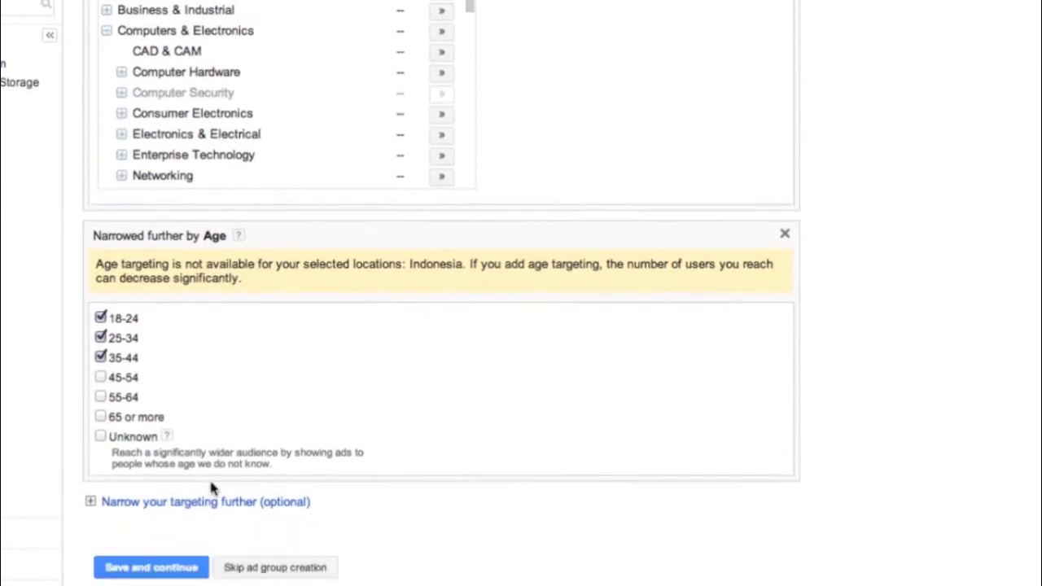
{"action": "left_click", "coordinate": [90, 501]}
{"action": "left_click", "coordinate": [137, 527]}
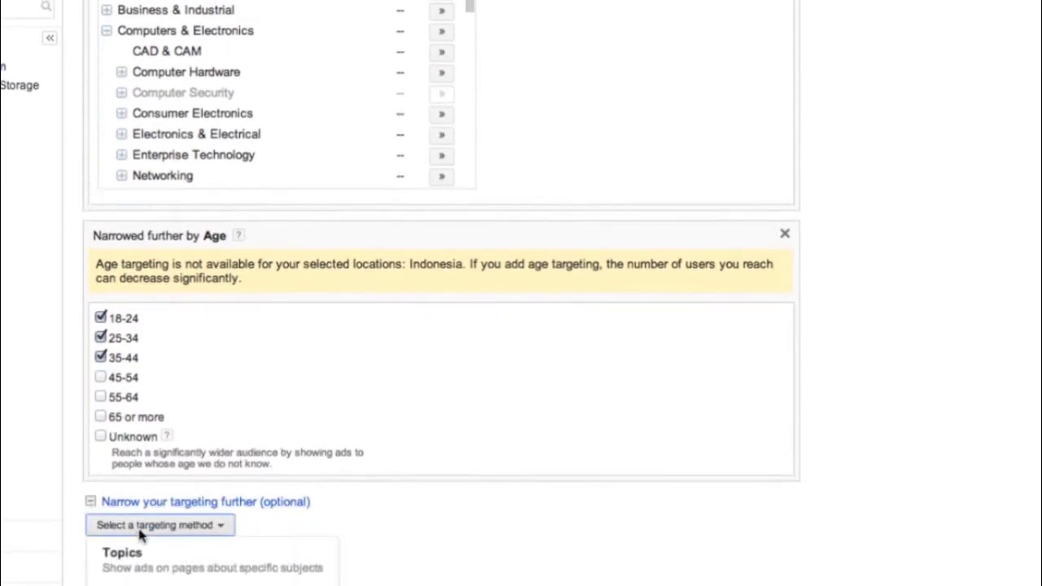
{"action": "scroll", "coordinate": [281, 497], "scroll_direction": "down", "scroll_amount": 1}
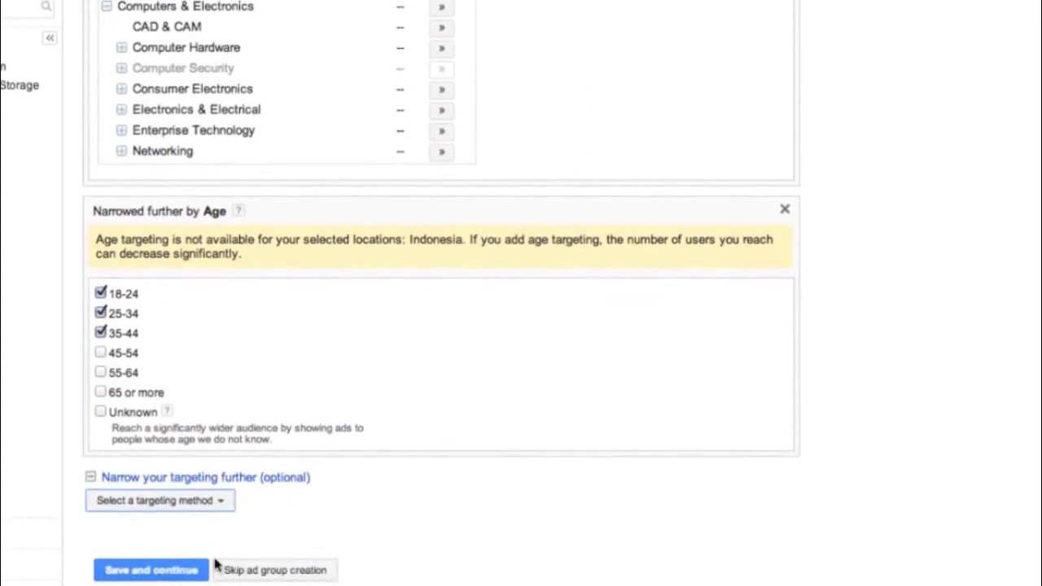
{"action": "left_click", "coordinate": [179, 571]}
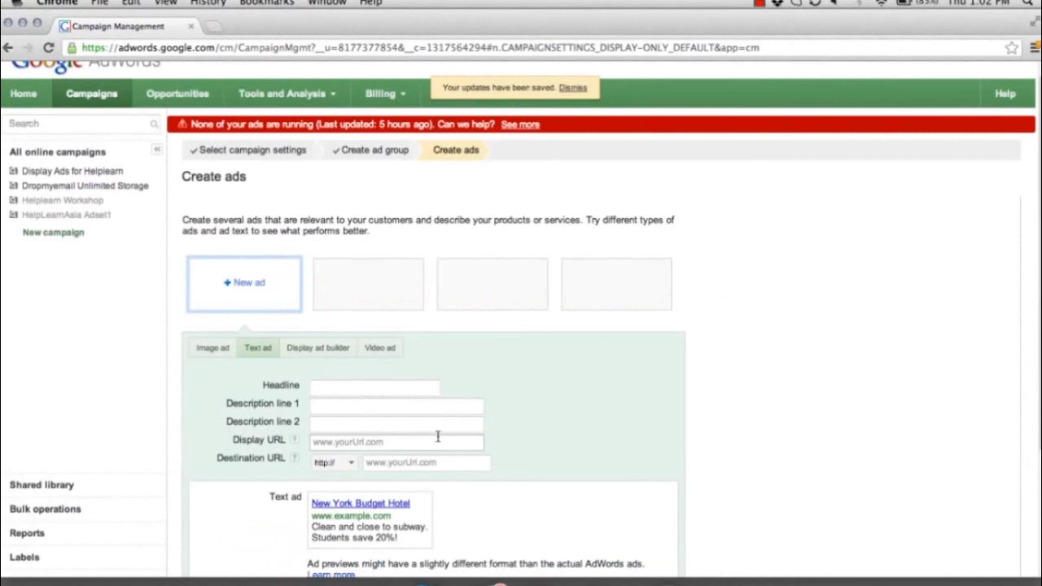
Make the new ad an image ad and choose DME-BL-200x200.png from the blue Unlimited Storage banner folder as its image.
{"action": "scroll", "coordinate": [437, 437], "scroll_direction": "down", "scroll_amount": 3}
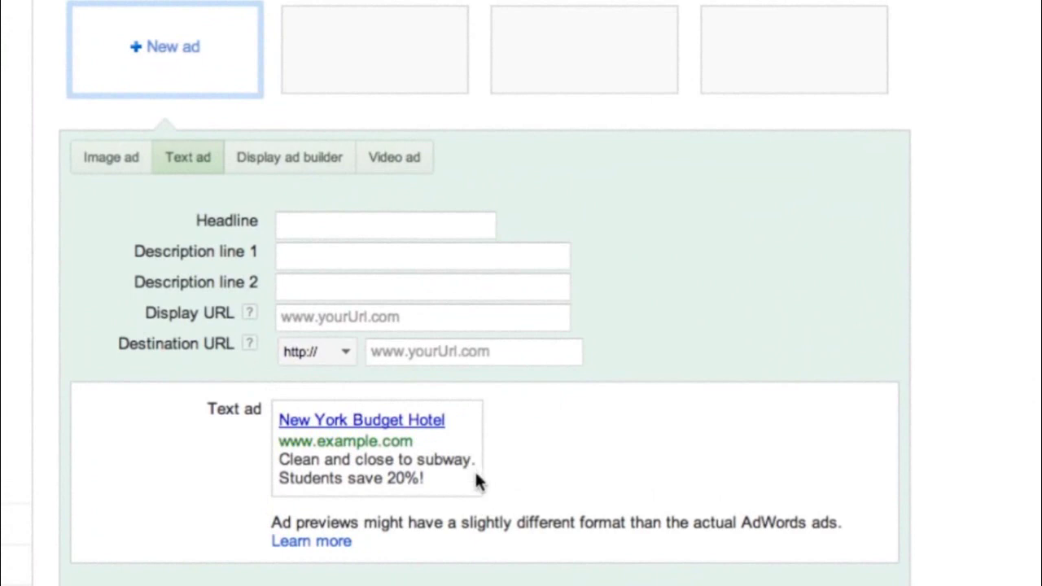
{"action": "left_click", "coordinate": [115, 158]}
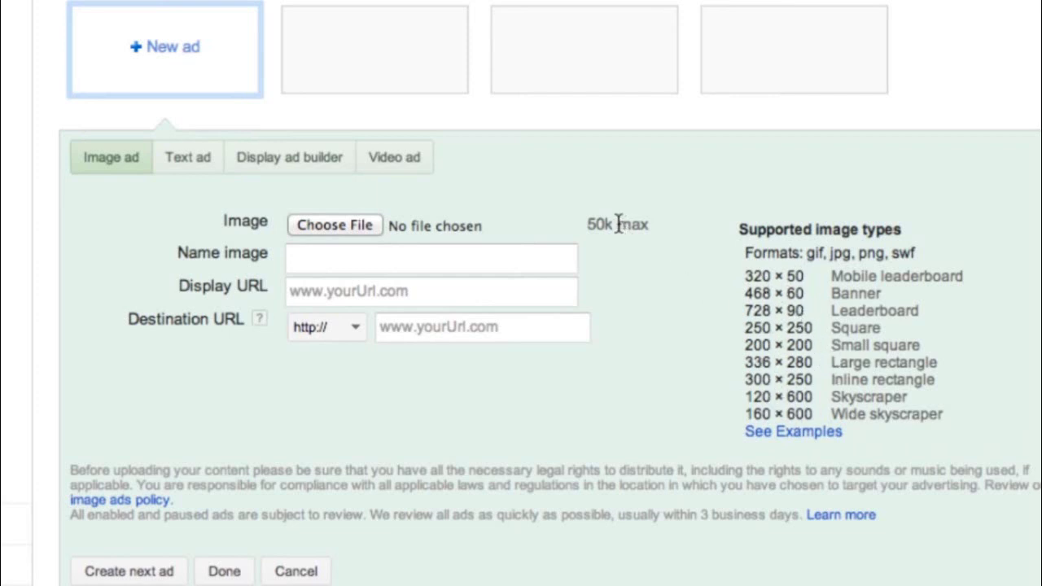
{"action": "left_click", "coordinate": [379, 225]}
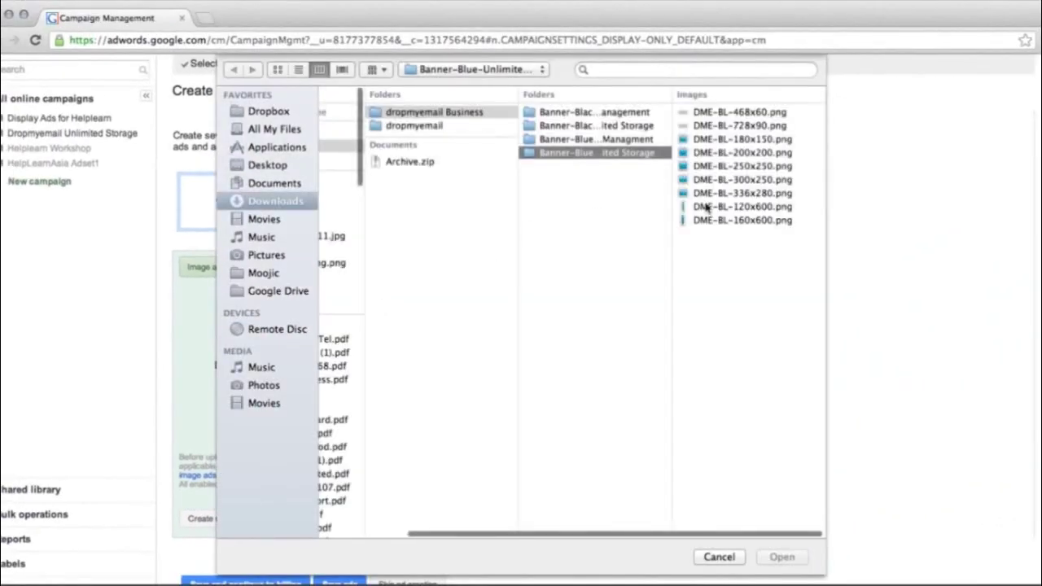
{"action": "left_click", "coordinate": [746, 155]}
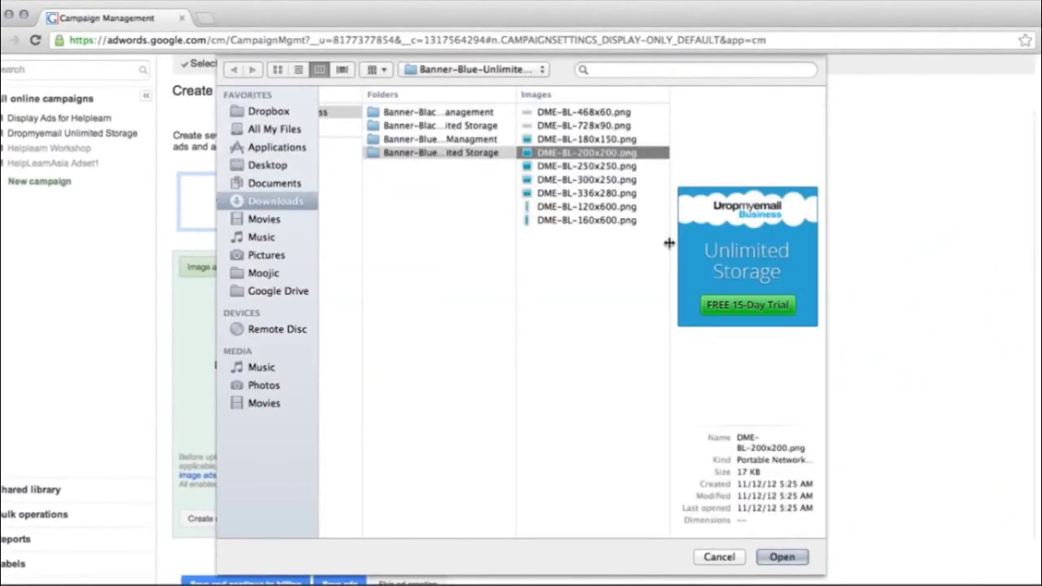
{"action": "left_click", "coordinate": [782, 557]}
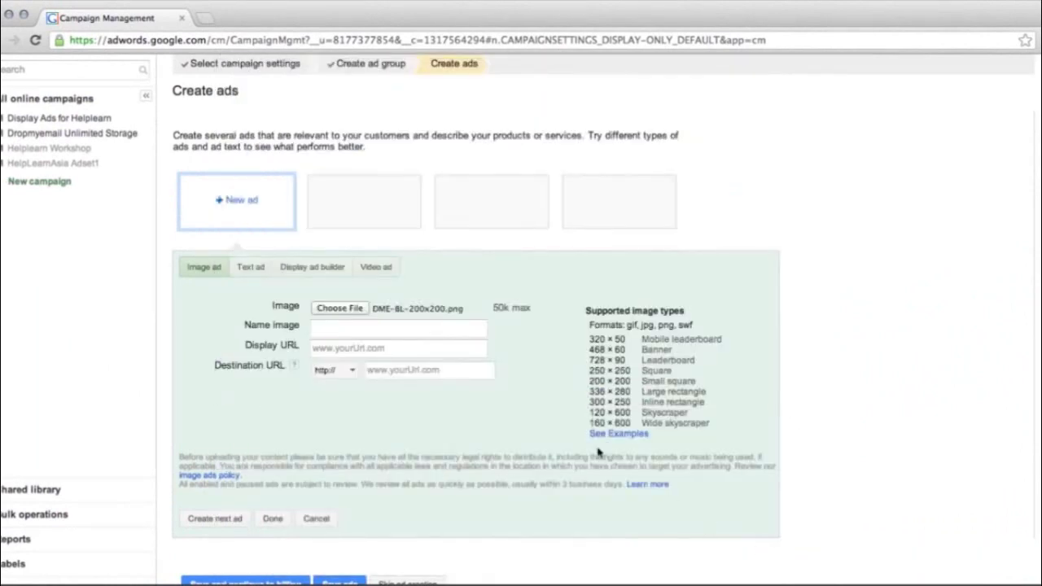
Name the ad image Unlimited Storage - Blue.
{"action": "left_click", "coordinate": [377, 329]}
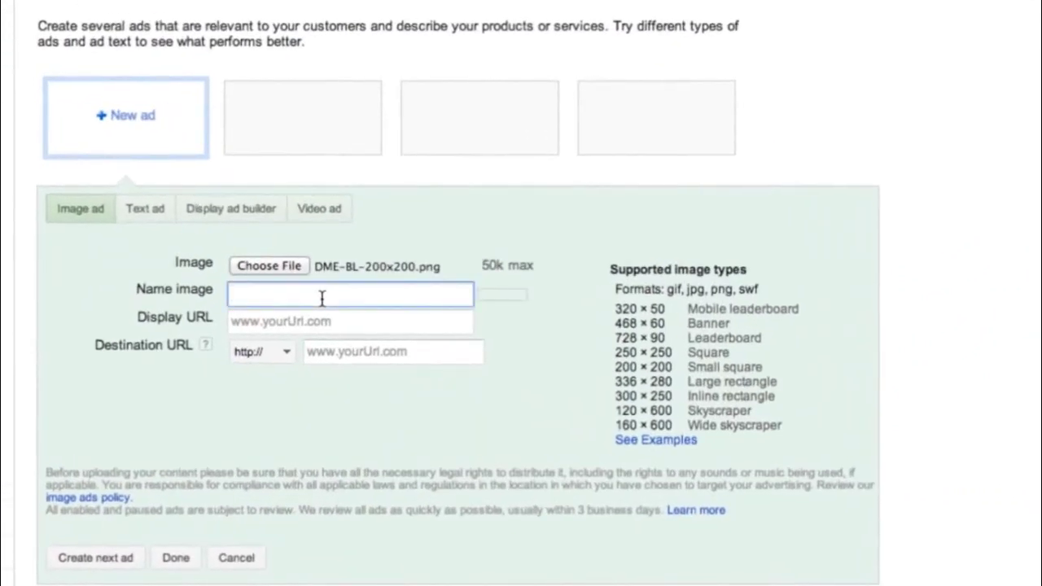
{"action": "type", "text": "U"}
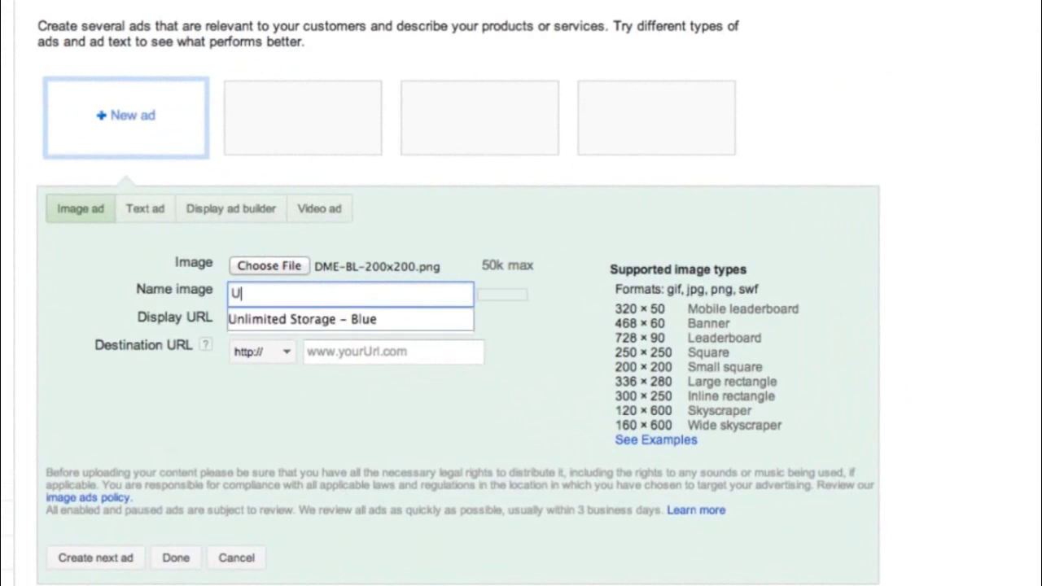
{"action": "type", "text": "nlimited"}
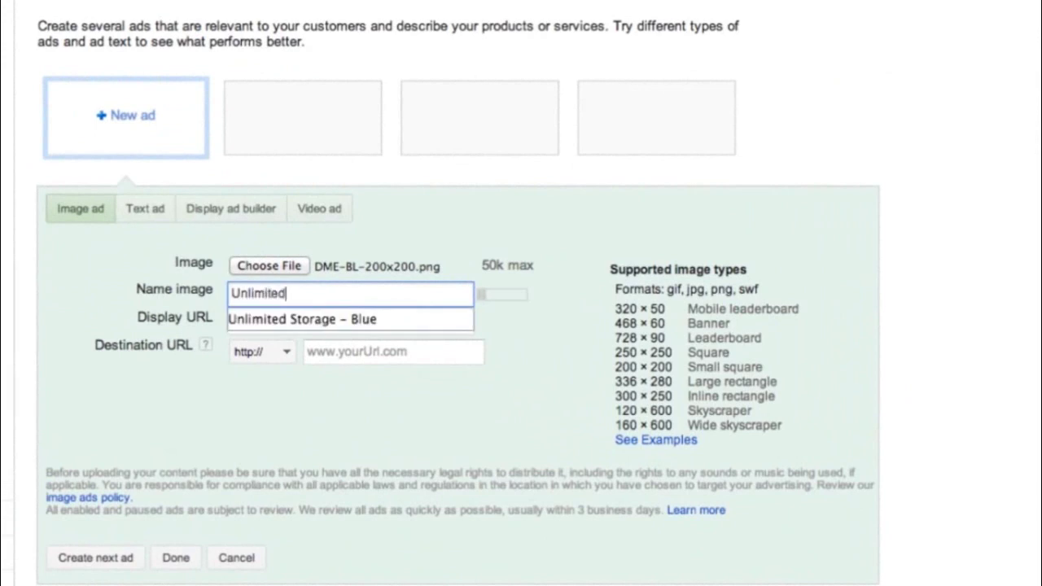
{"action": "key", "text": "Down"}
{"action": "key", "text": "Tab"}
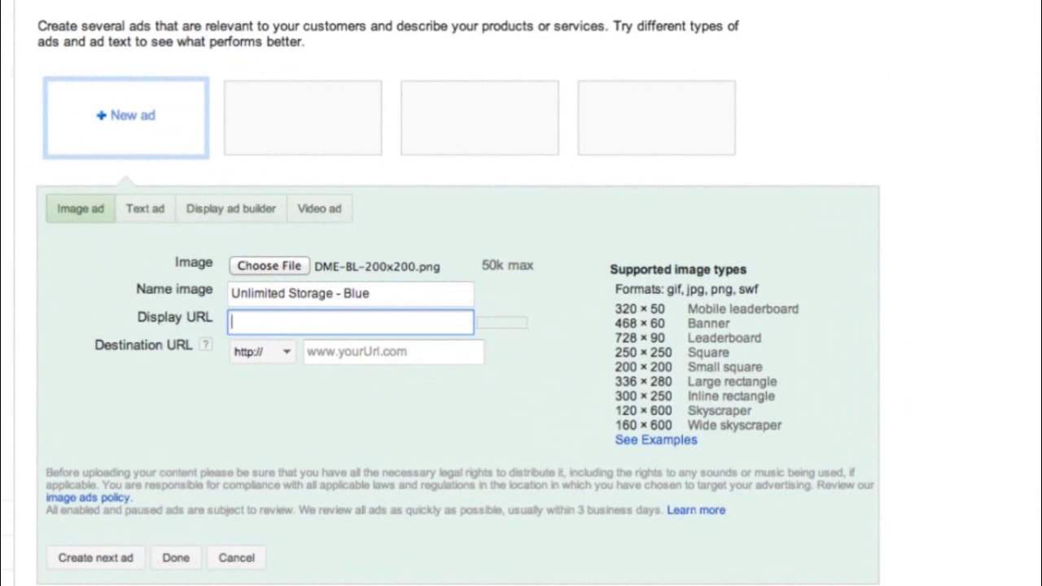
{"action": "type", "text": "ww"}
{"action": "key", "text": "Down"}
{"action": "key", "text": "Tab"}
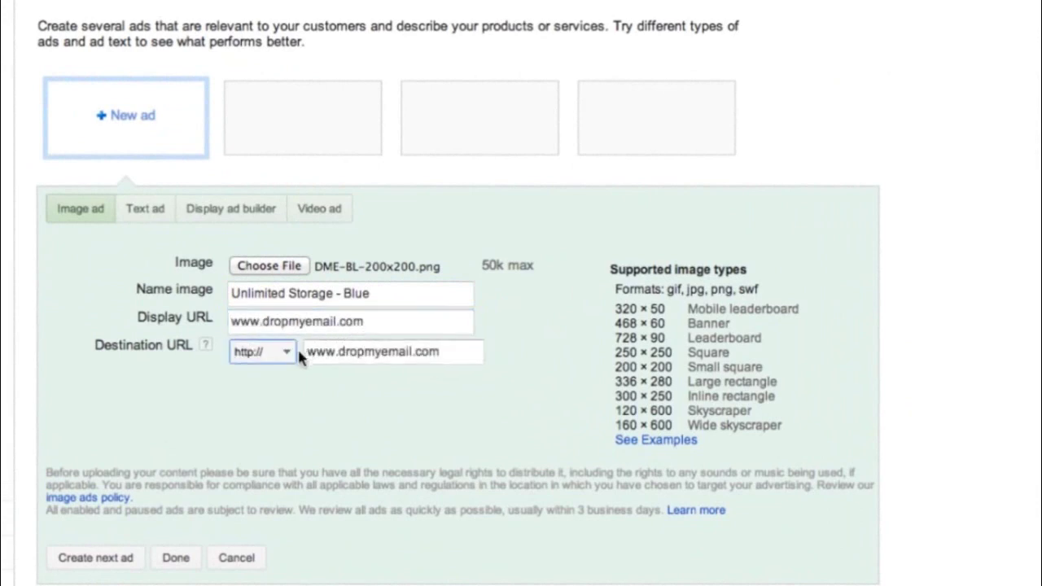
{"action": "left_click", "coordinate": [441, 352]}
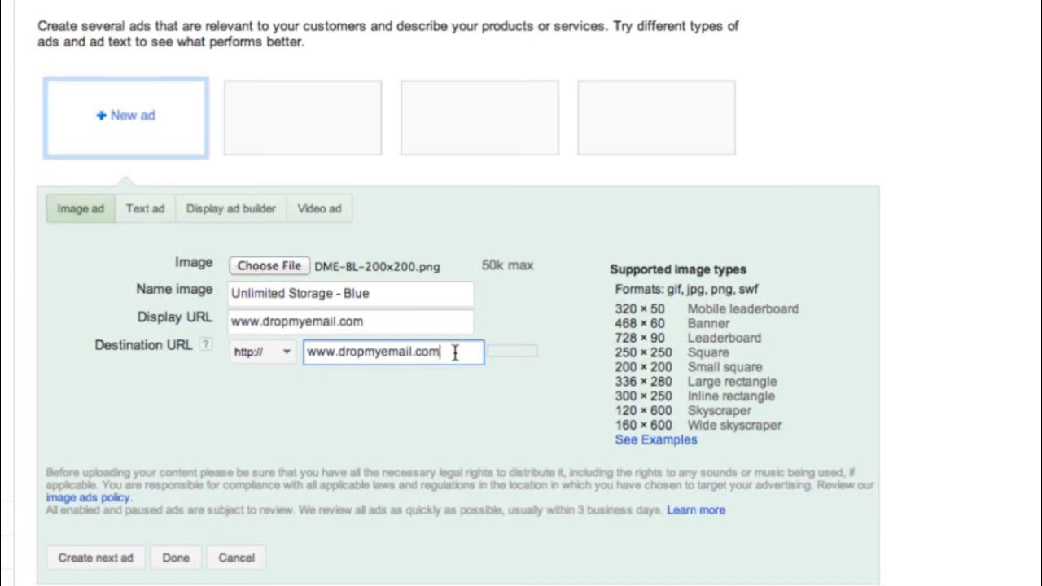
Finish the image ad and save the ads without continuing to billing.
{"action": "scroll", "coordinate": [354, 399], "scroll_direction": "down", "scroll_amount": 1}
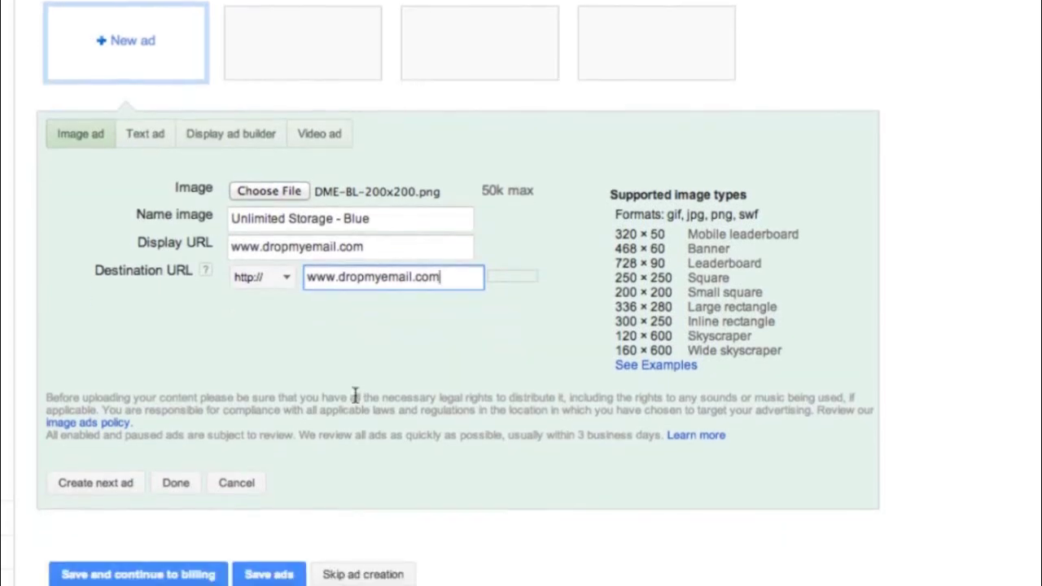
{"action": "scroll", "coordinate": [355, 395], "scroll_direction": "down", "scroll_amount": 1}
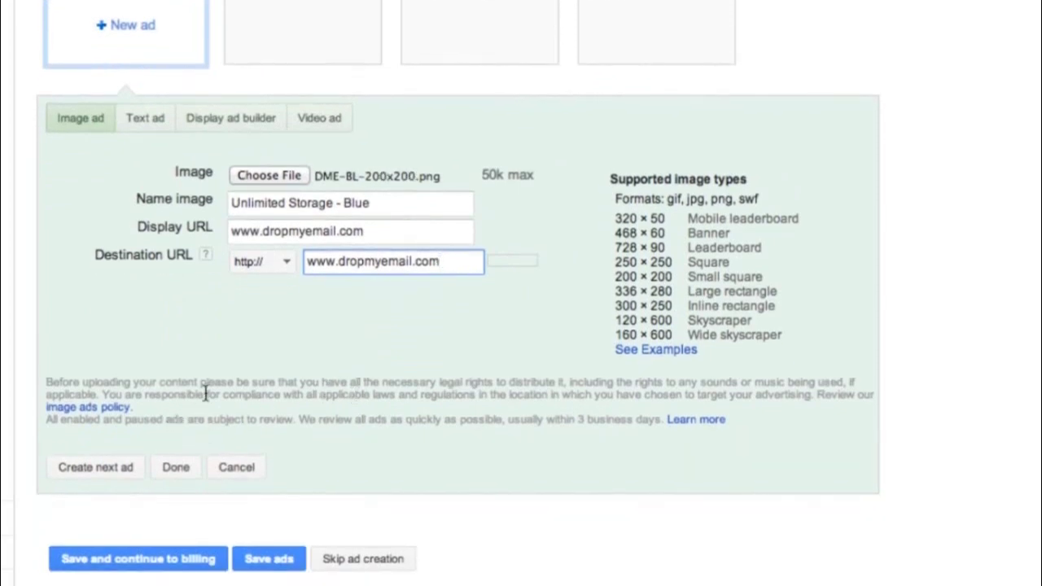
{"action": "left_click", "coordinate": [173, 470]}
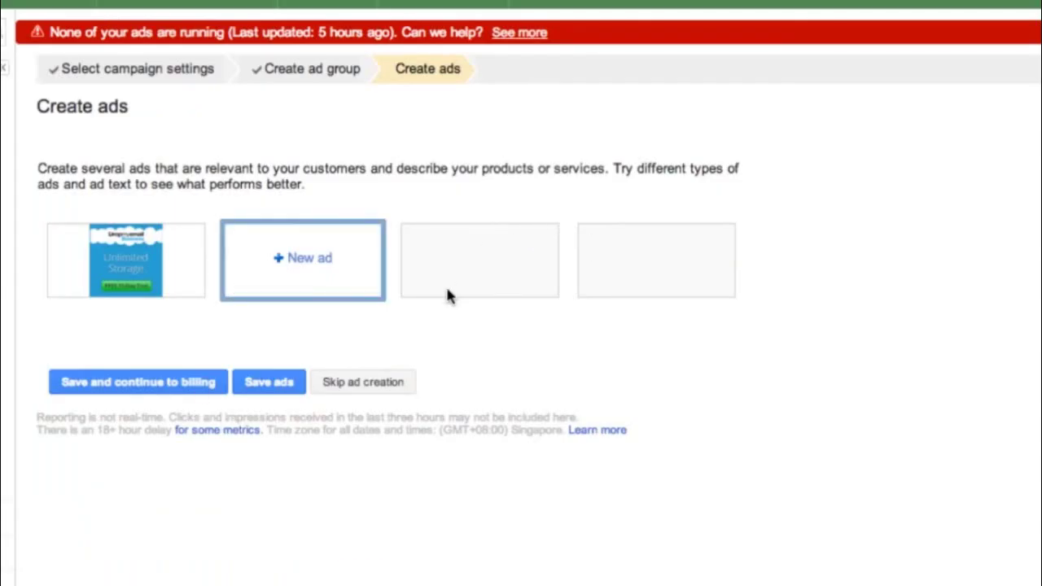
{"action": "mouse_move", "coordinate": [182, 288]}
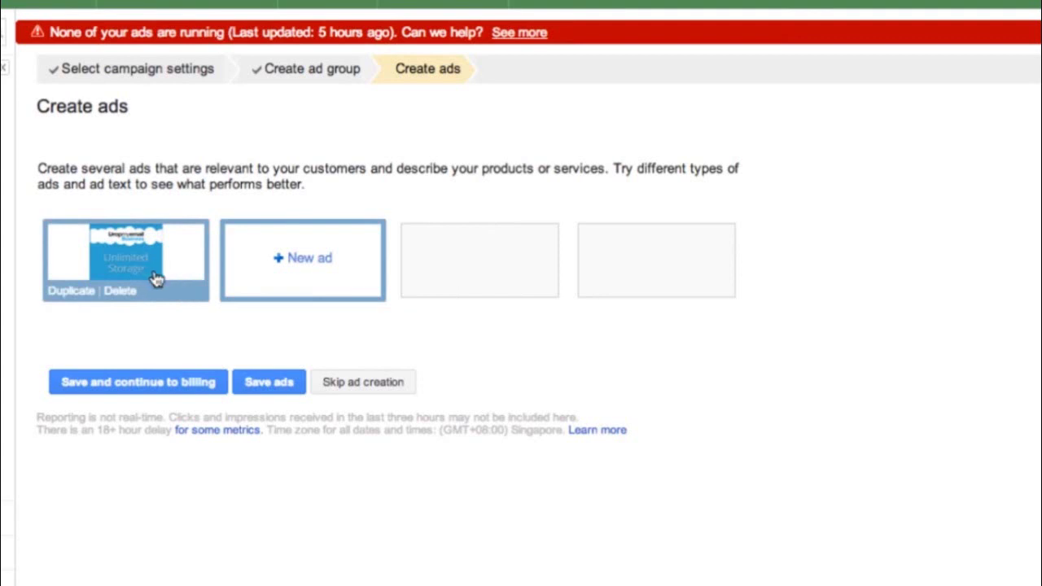
{"action": "left_click", "coordinate": [262, 382]}
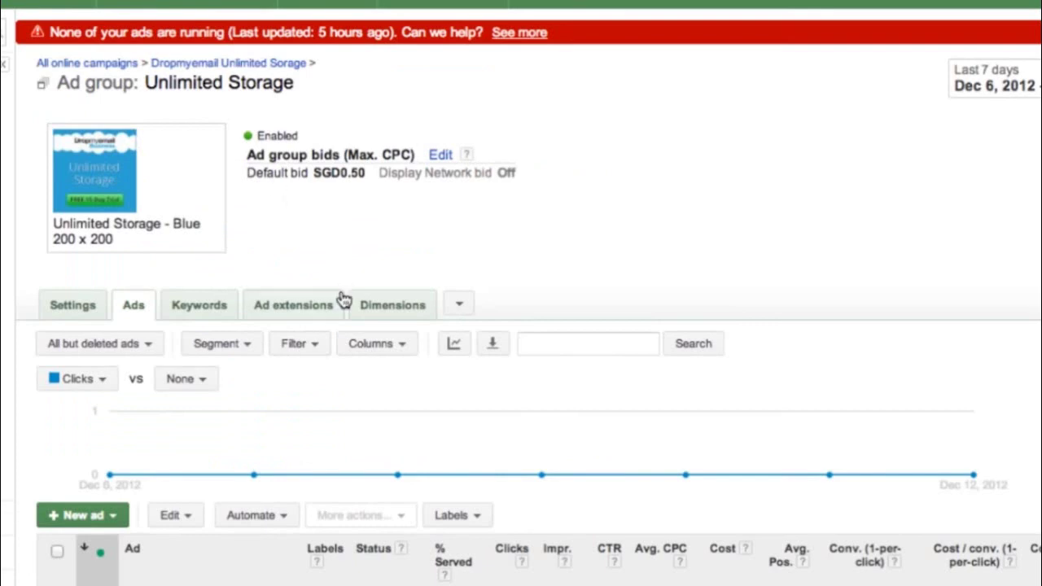
Examine the new image ad's entry in the ad group's ads table and bring up the help for its status.
{"action": "scroll", "coordinate": [342, 298], "scroll_direction": "down", "scroll_amount": 5}
{"action": "scroll", "coordinate": [353, 155], "scroll_direction": "up", "scroll_amount": 2}
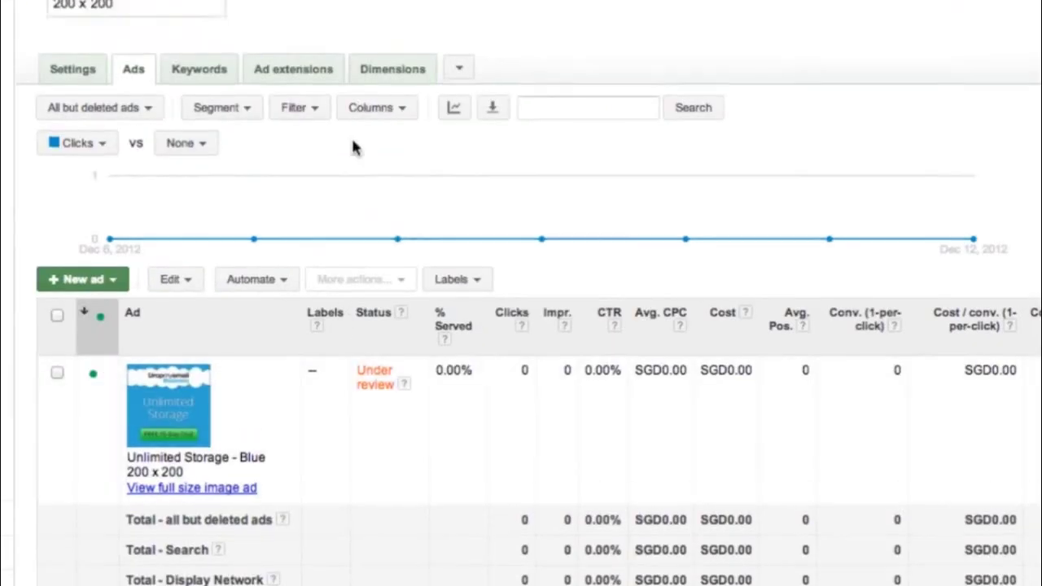
{"action": "scroll", "coordinate": [404, 320], "scroll_direction": "down", "scroll_amount": 4}
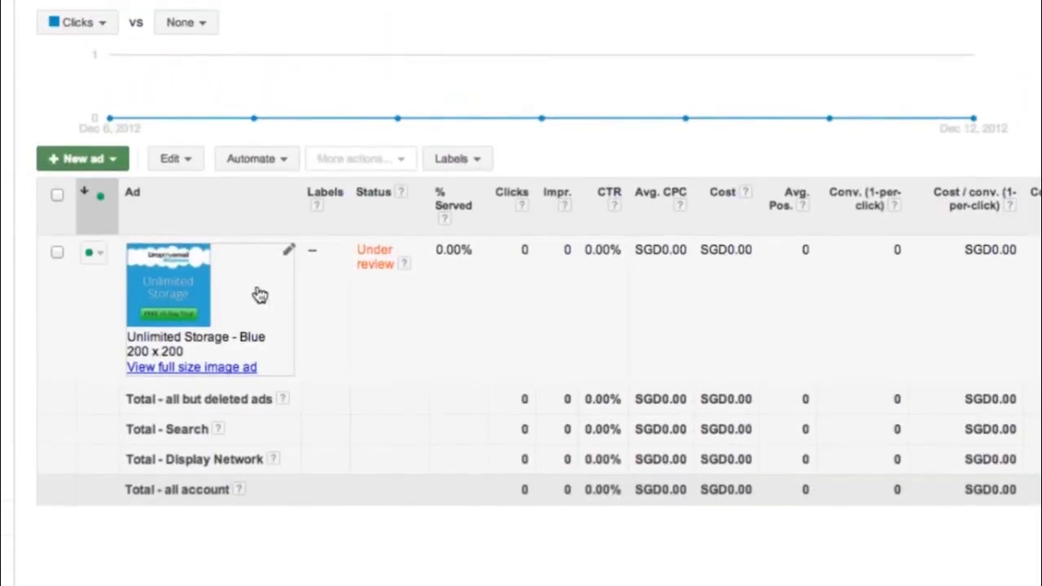
{"action": "mouse_move", "coordinate": [405, 276]}
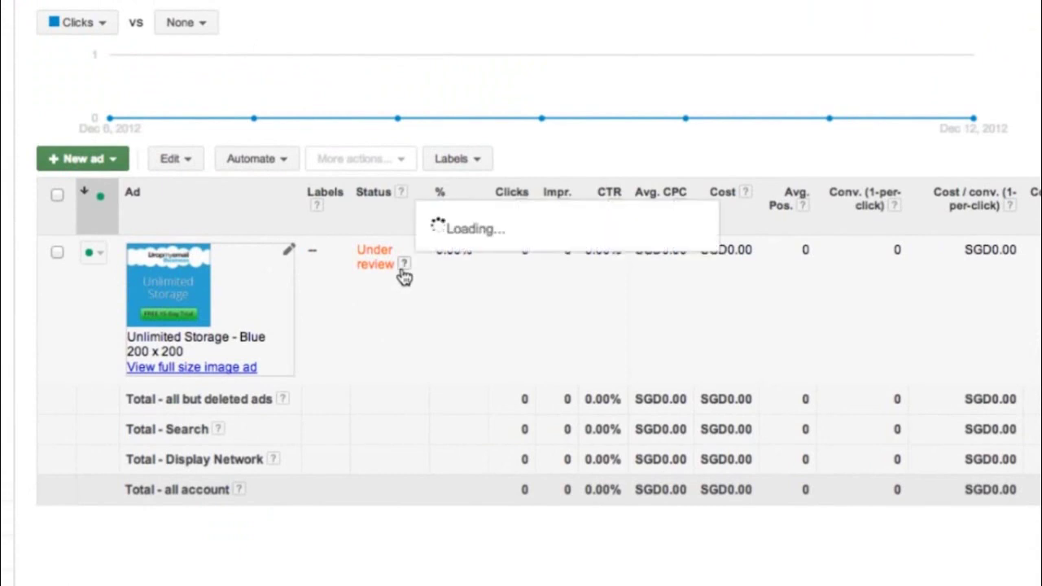